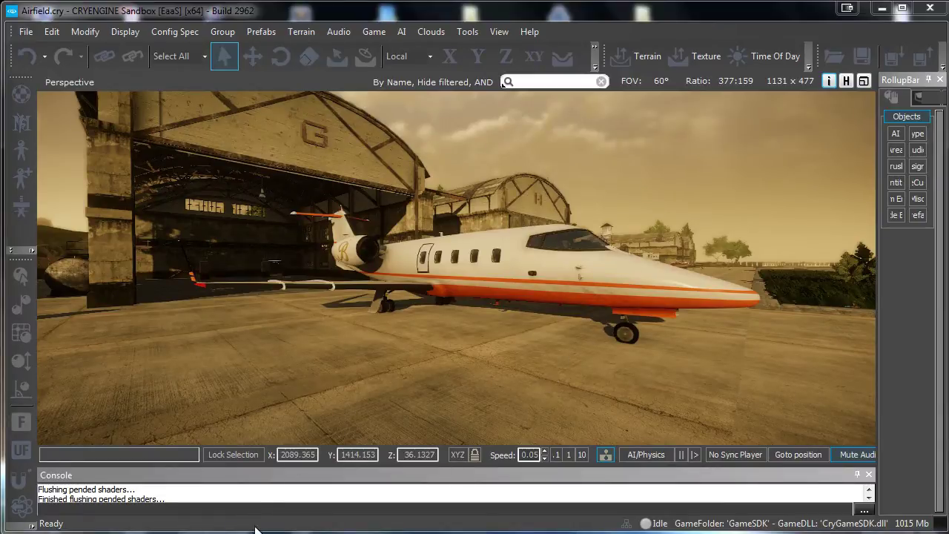
- Switch to Google Chrome and open the CRYENGINE Manual's Color Grading page from the "cryengine color grading" search results
mouse_move(258, 530)
click(202, 493)
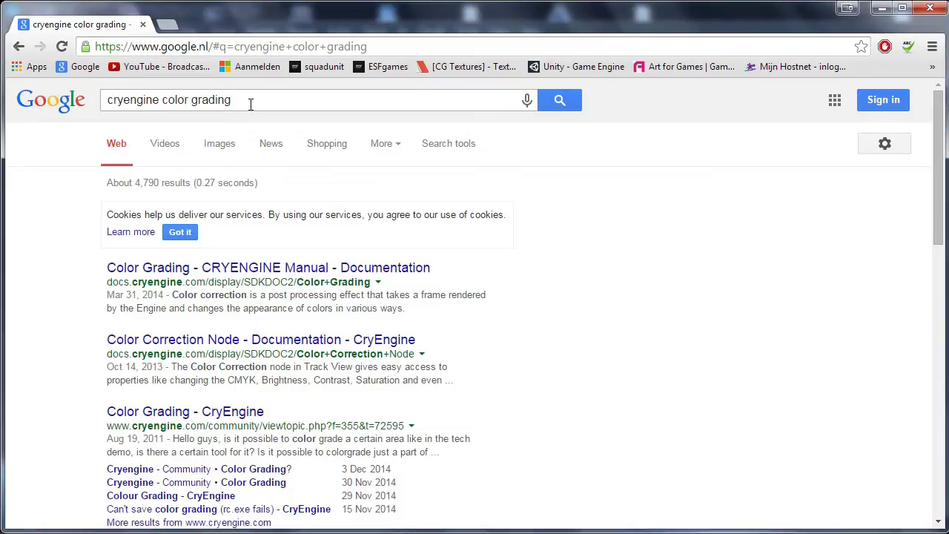
drag(251, 105, 87, 113)
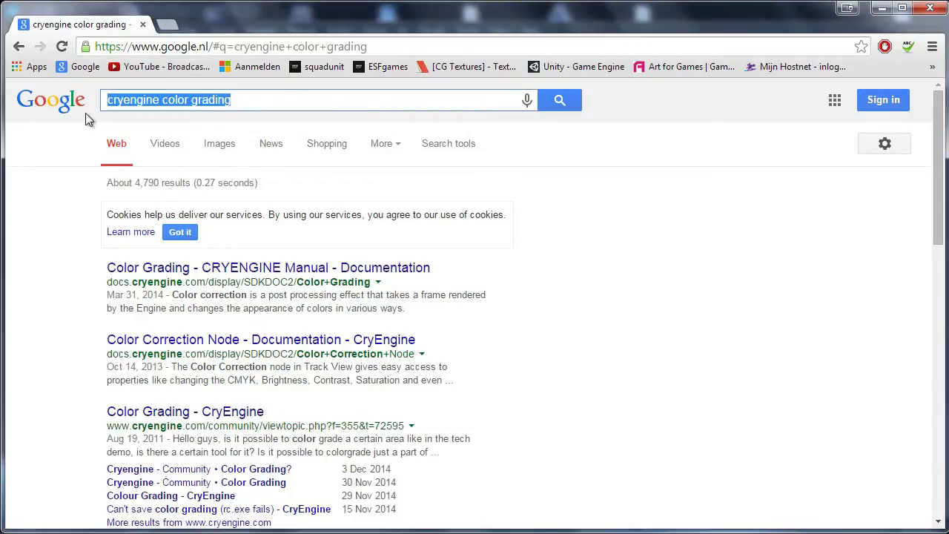
click(221, 276)
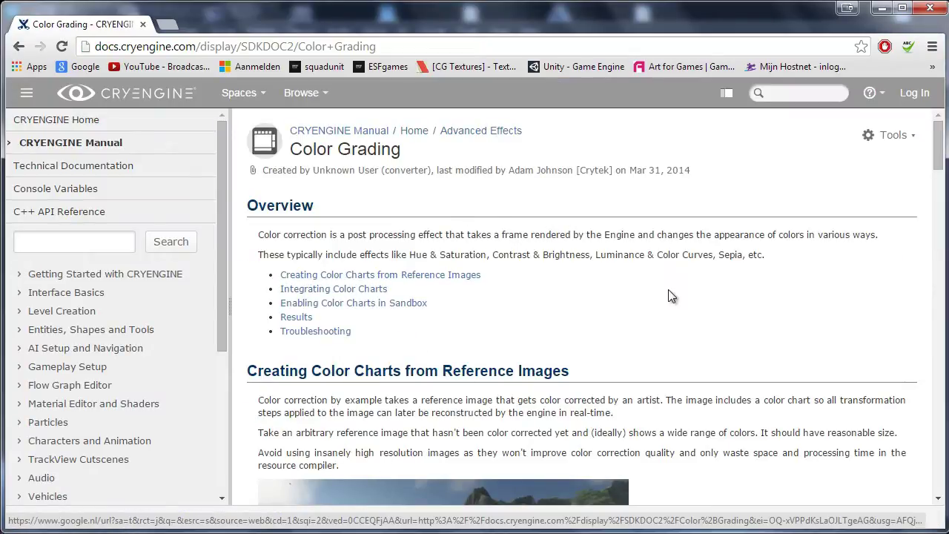
- Look through the manual's instructions and example images on creating color charts from reference images
scroll(686, 296, down, 2)
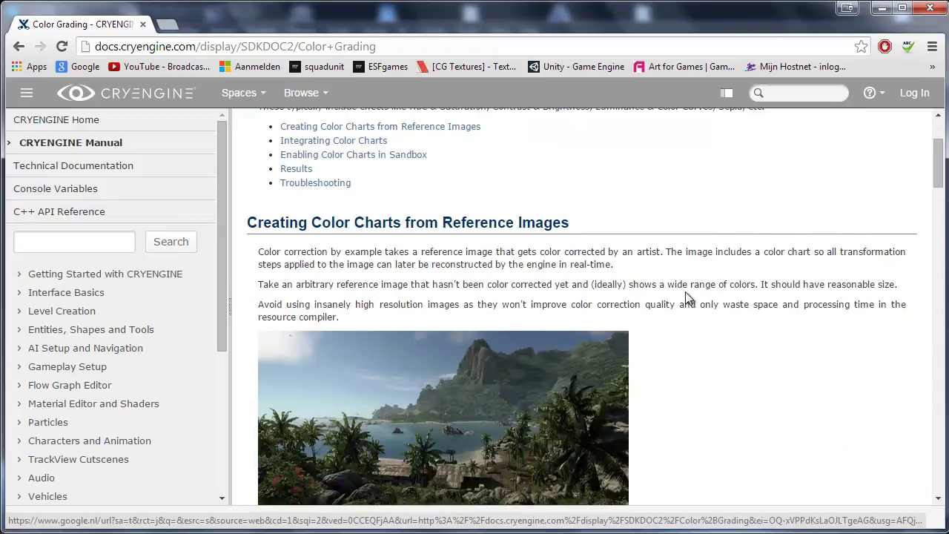
scroll(632, 223, down, 2)
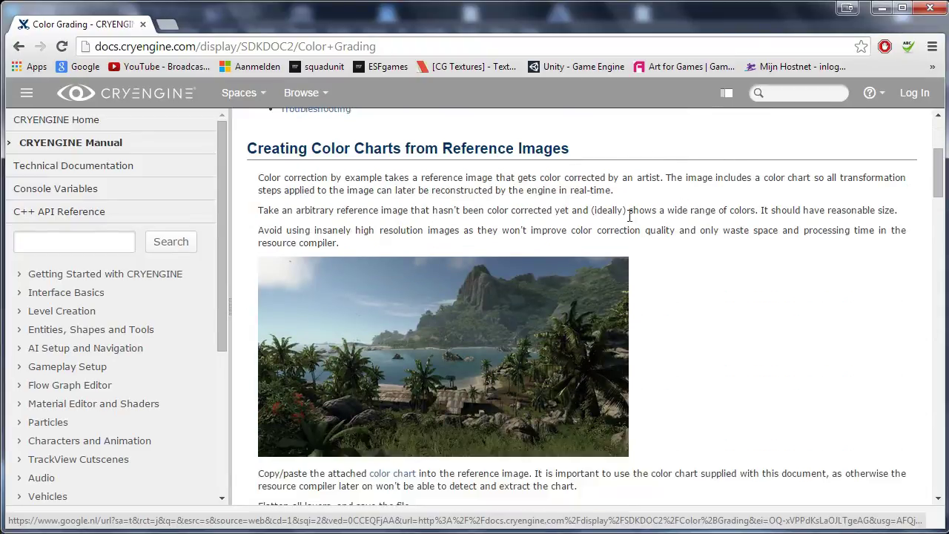
scroll(493, 304, down, 2)
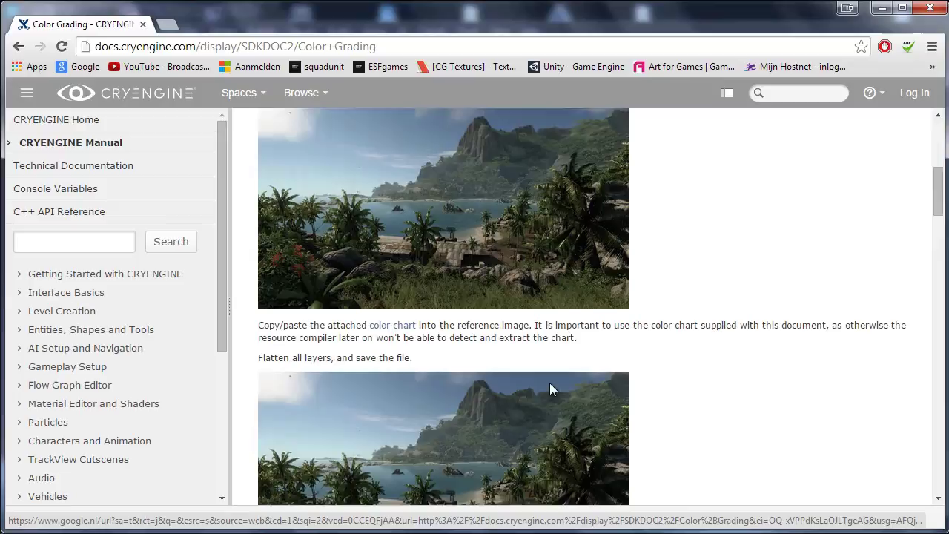
scroll(538, 378, down, 4)
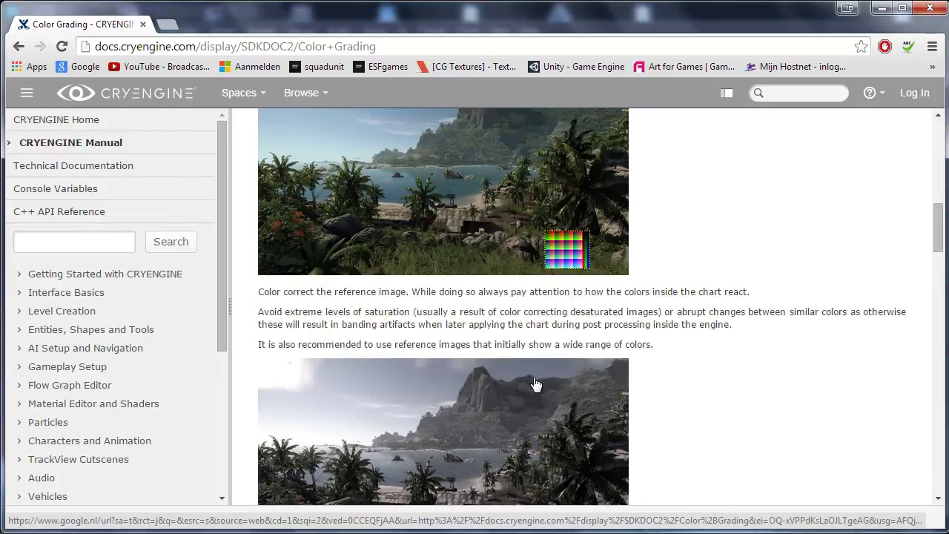
scroll(544, 344, down, 5)
scroll(540, 341, up, 8)
scroll(541, 326, up, 6)
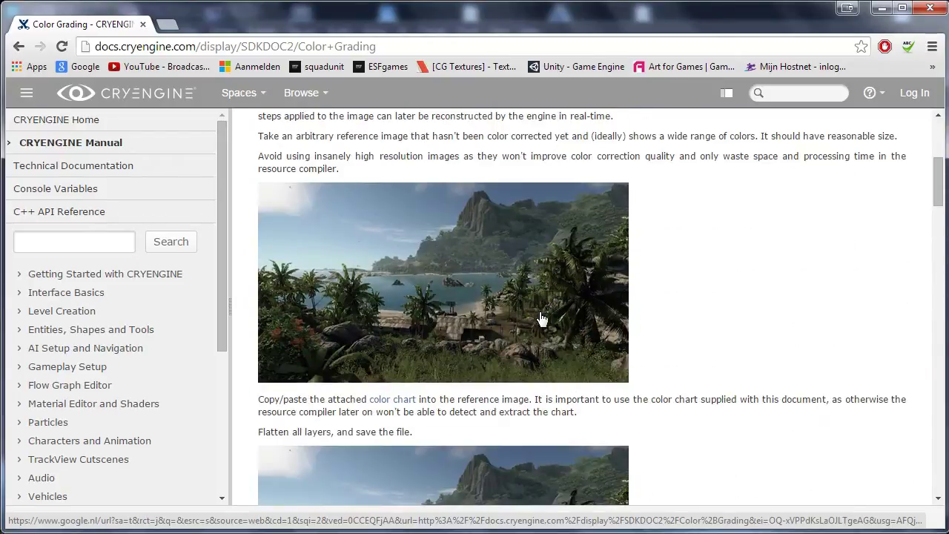
scroll(546, 286, down, 4)
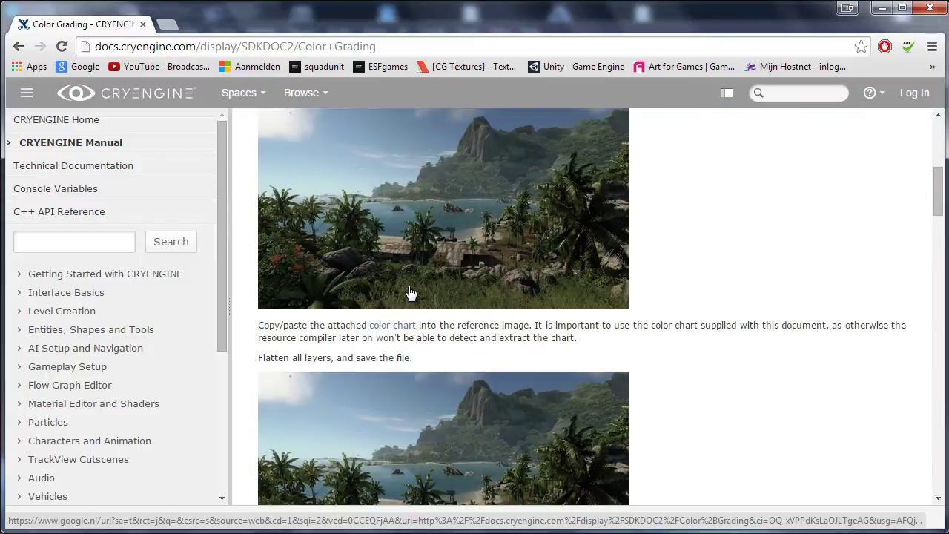
- Open the color chart linked in the manual in a new tab and show it
right_click(392, 329)
click(417, 332)
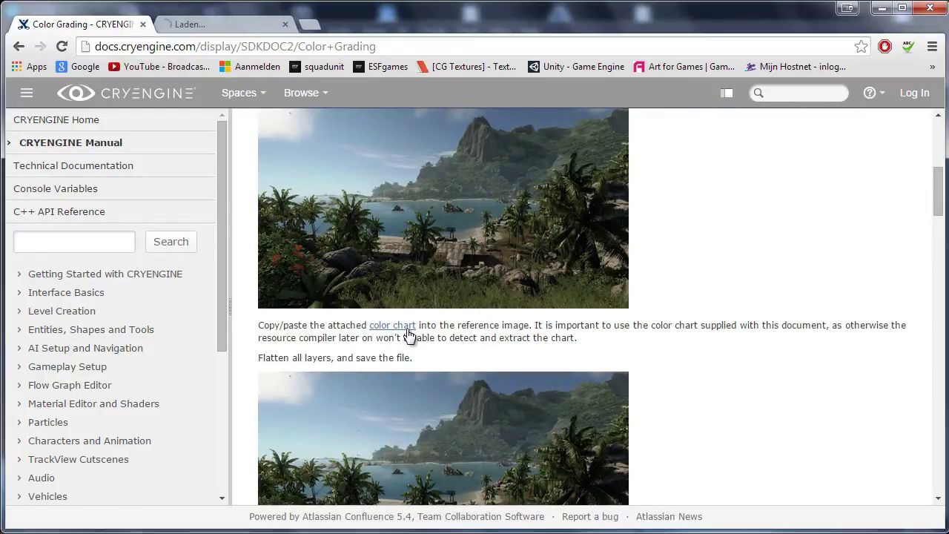
click(254, 26)
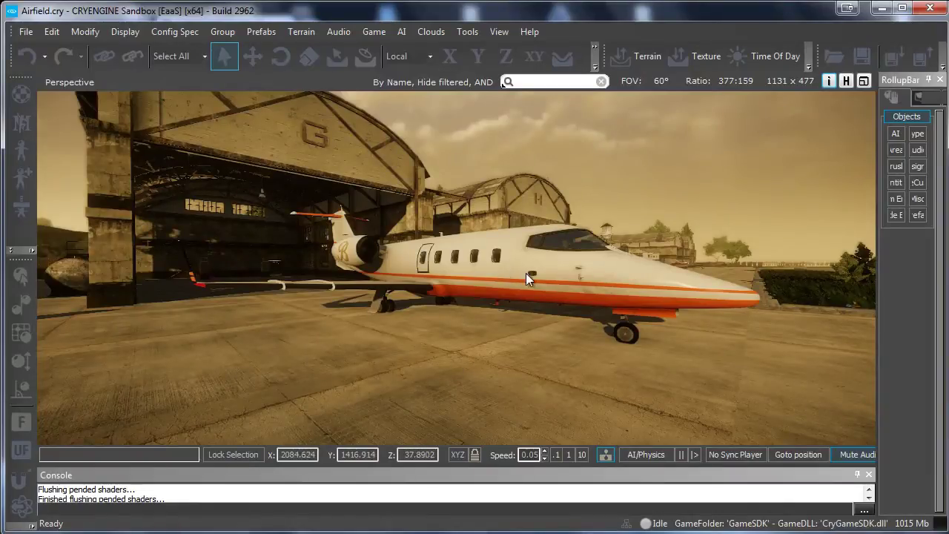
- In CRYENGINE Sandbox, widen the RollupBar to narrow the viewport and capture the whole viewport as a 960 × 475 screenshot
scroll(574, 271, up, 3)
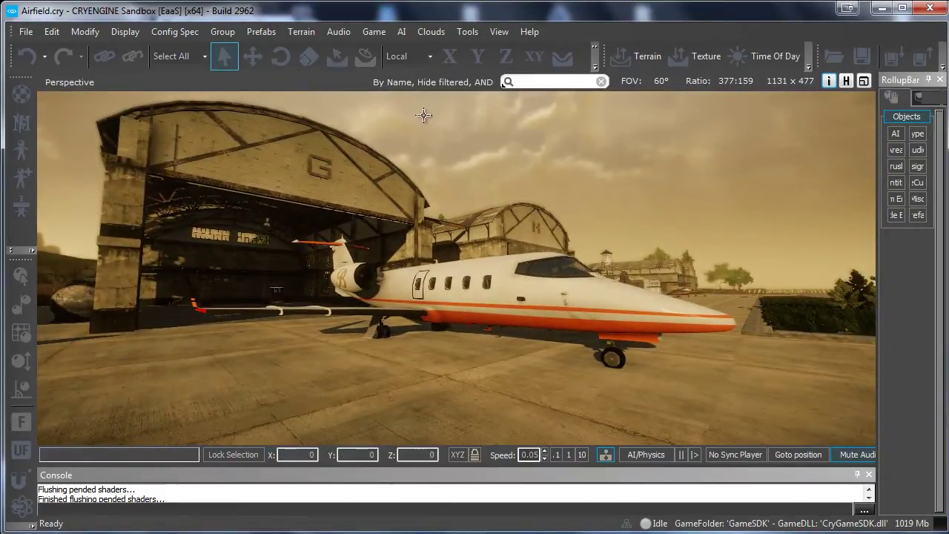
drag(877, 196, 750, 202)
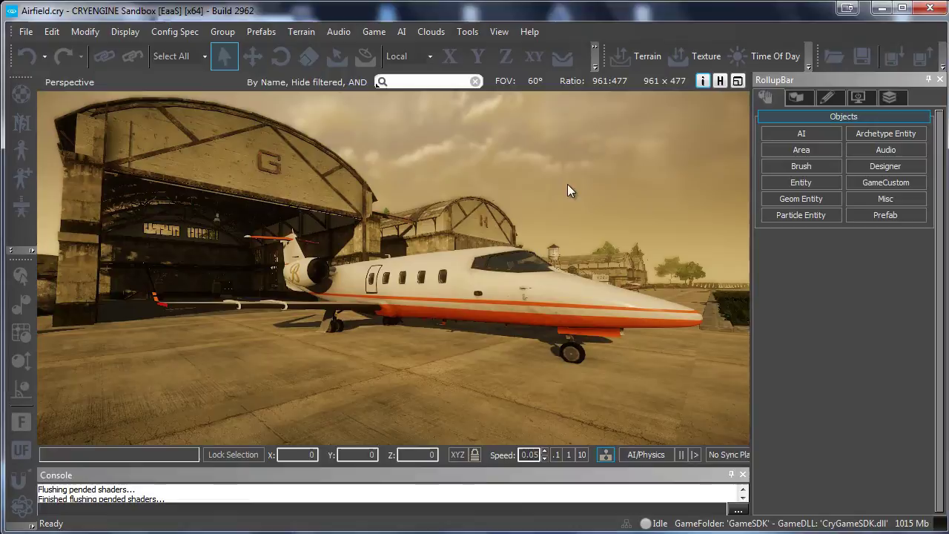
key(Print)
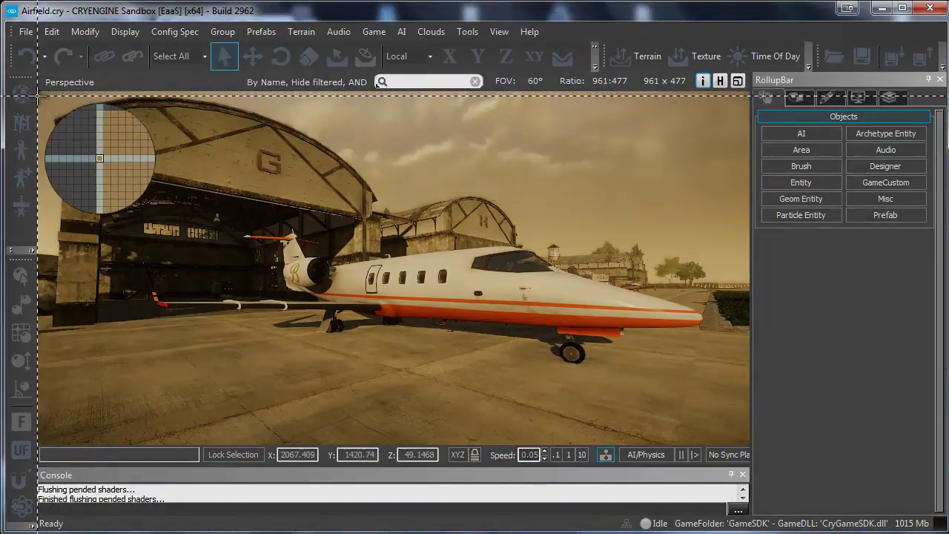
drag(38, 91, 748, 443)
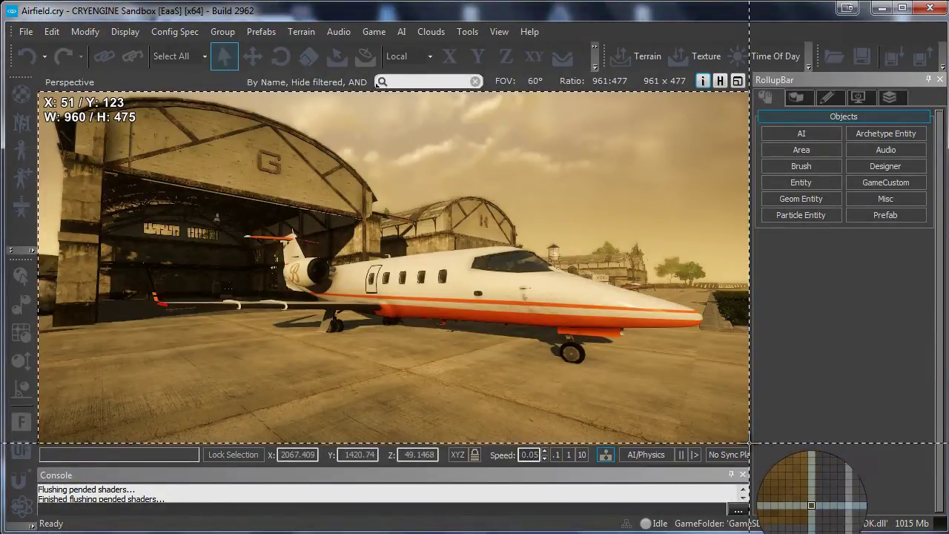
double_click(726, 359)
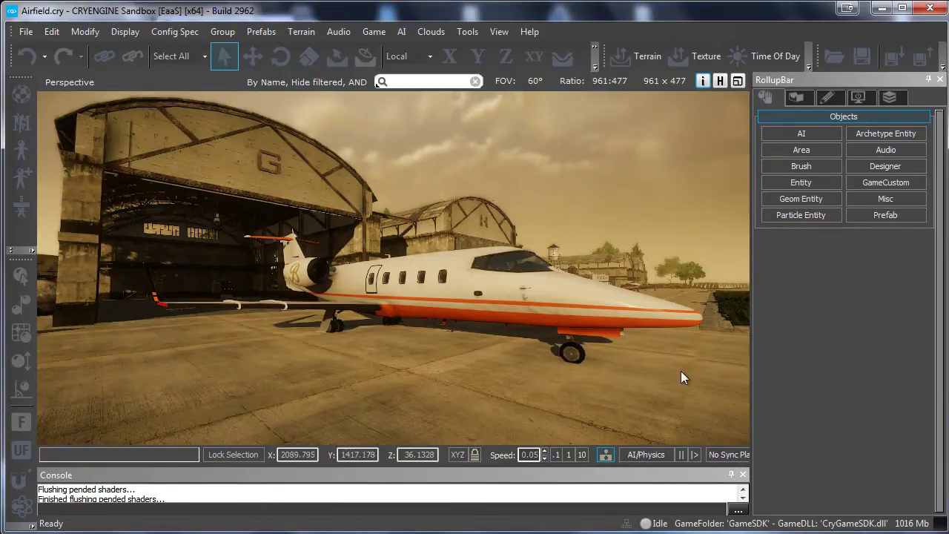
key(Print)
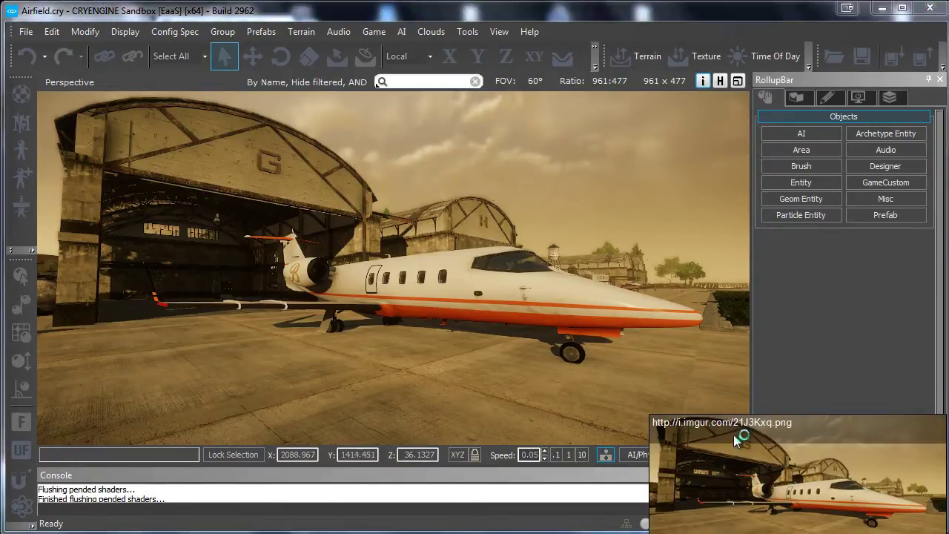
- Open the uploaded viewport screenshot in Chrome, save it to the Desktop as 21J3Kxq.png, and open that file in Photoshop
click(736, 441)
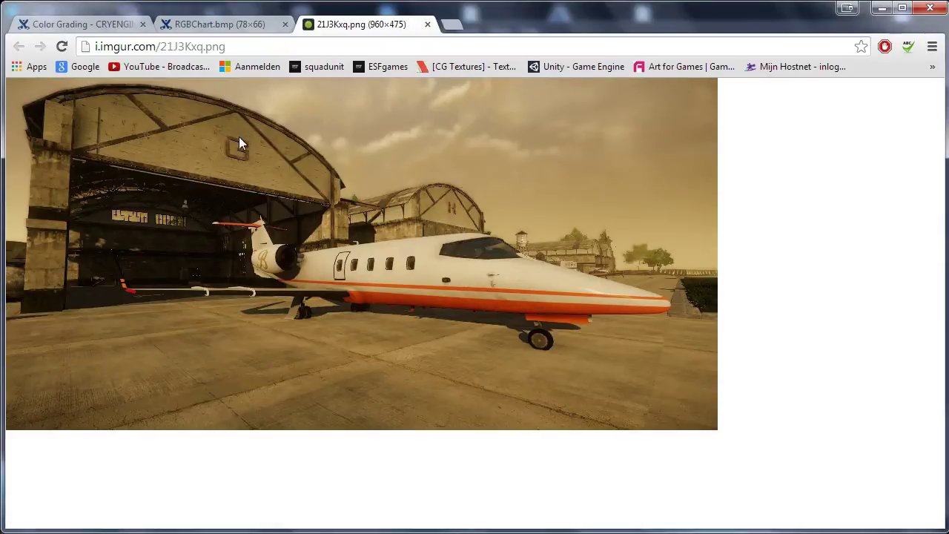
right_click(279, 171)
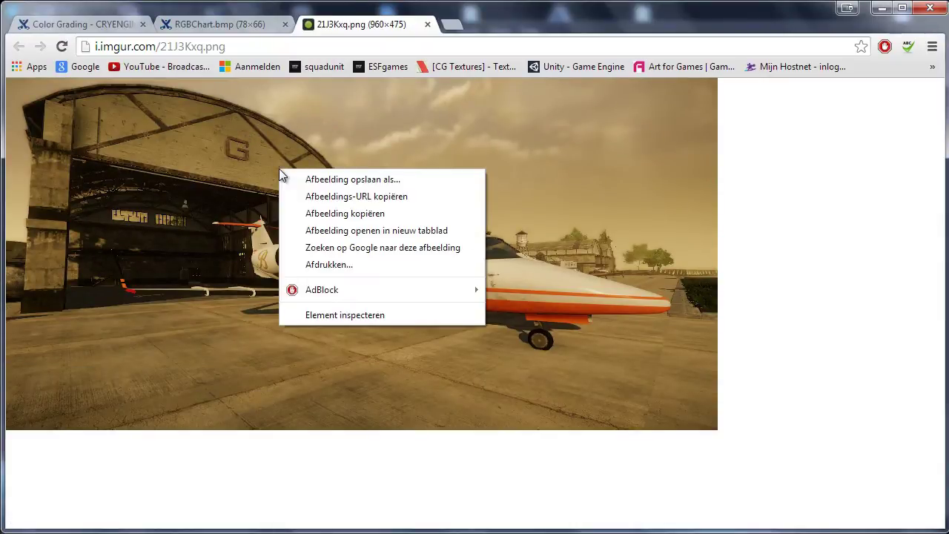
click(290, 180)
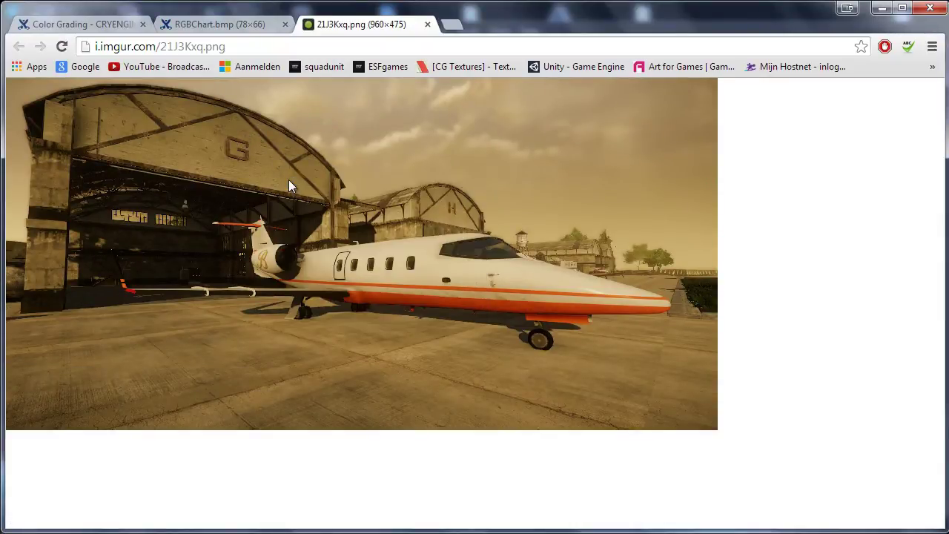
click(66, 118)
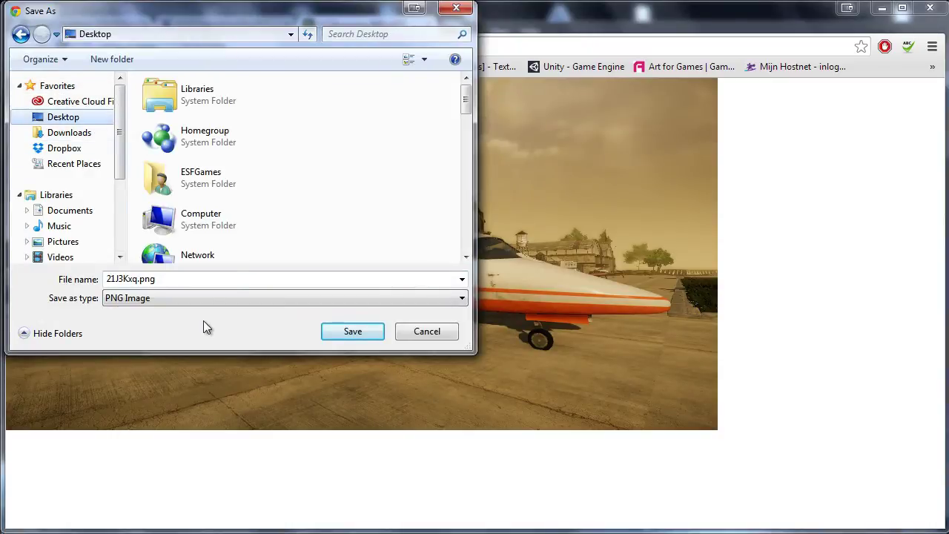
click(349, 335)
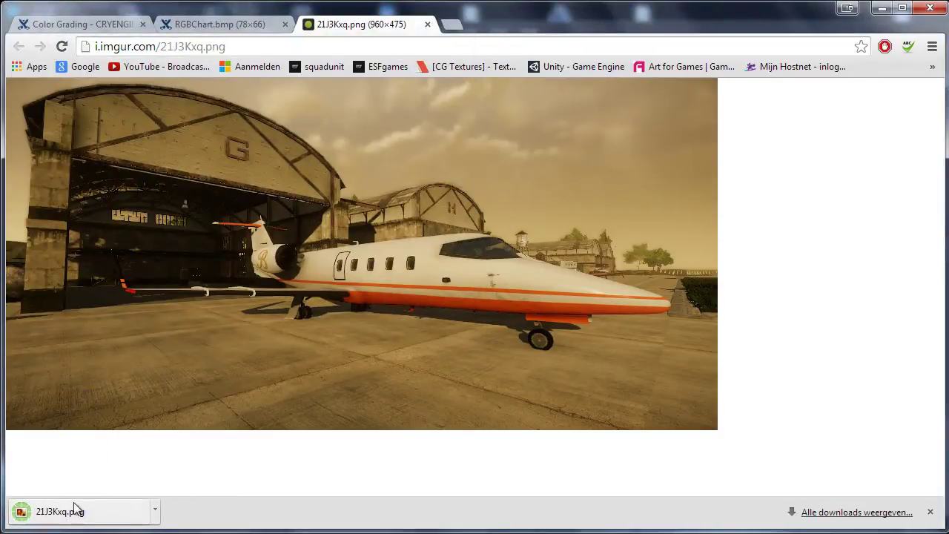
drag(60, 511, 401, 247)
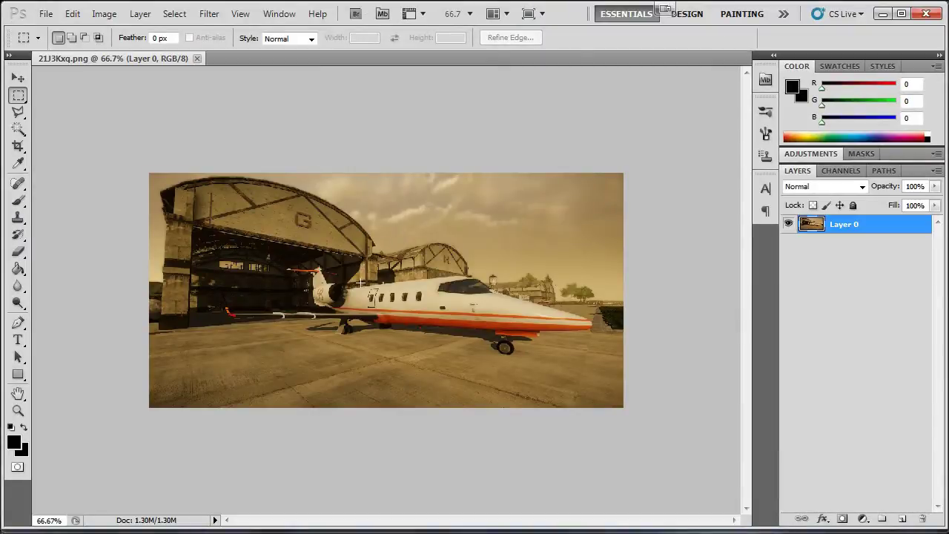
ctrl+drag(472, 297, 501, 294)
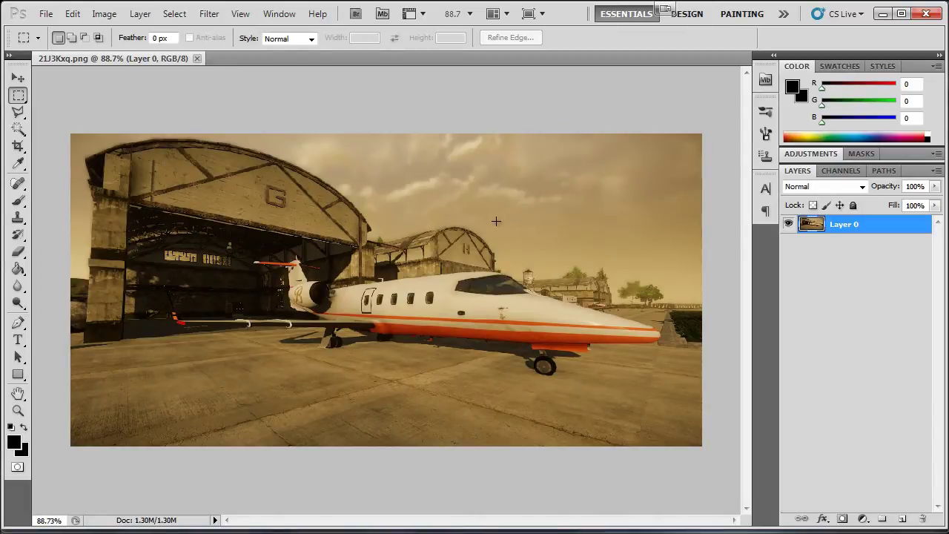
- Switch back to Chrome and copy the RGBChart.bmp image to the clipboard
mouse_move(41, 531)
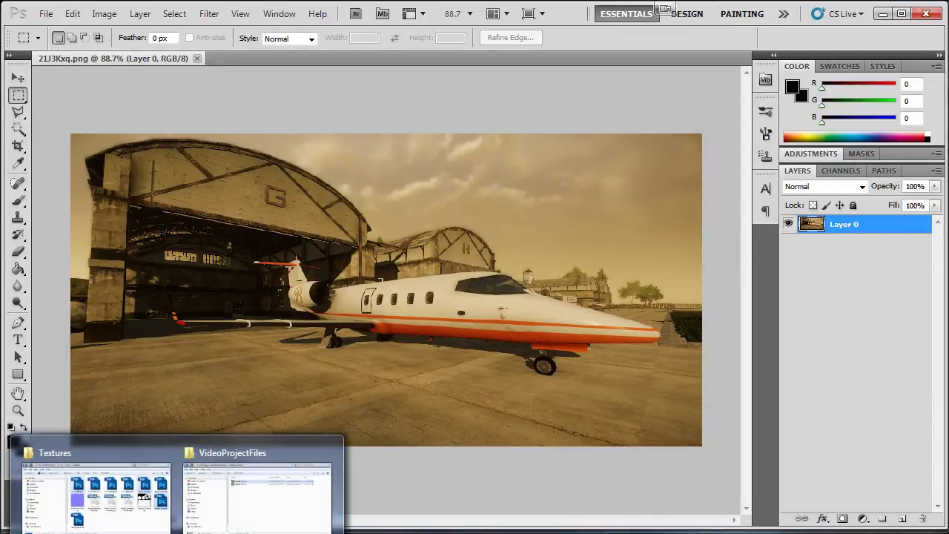
mouse_move(202, 531)
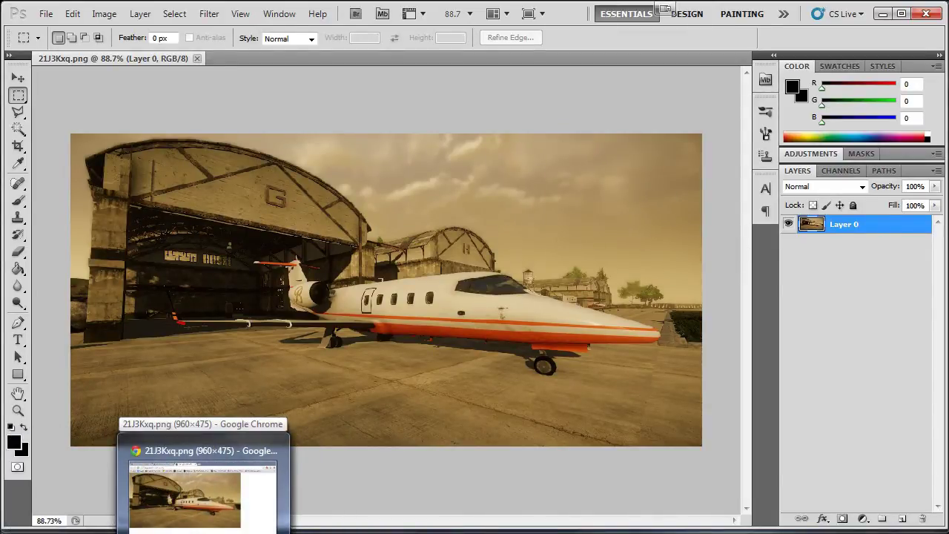
click(201, 489)
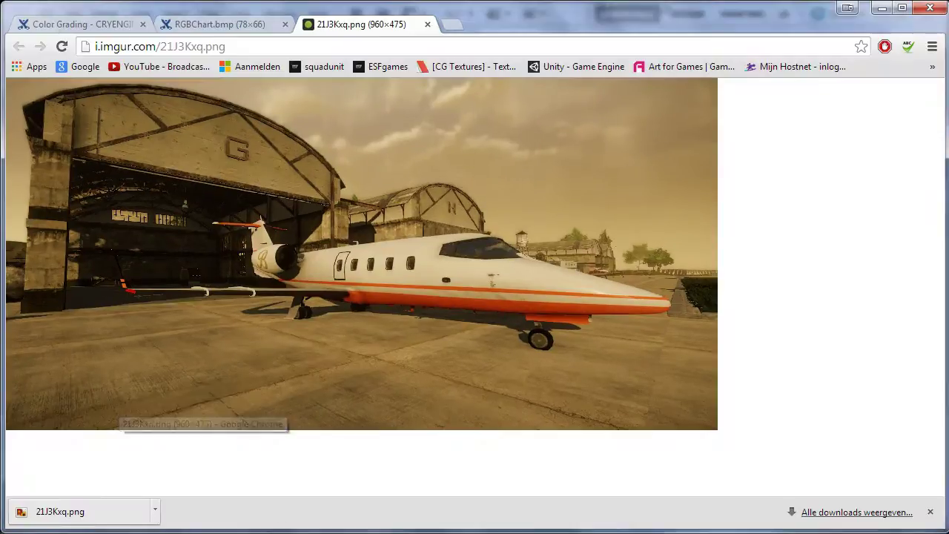
click(213, 26)
right_click(54, 96)
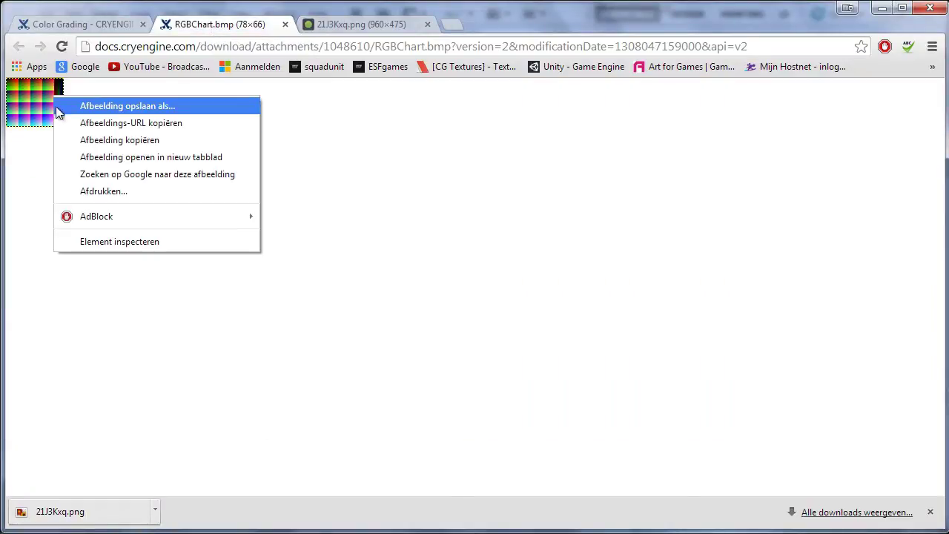
click(73, 139)
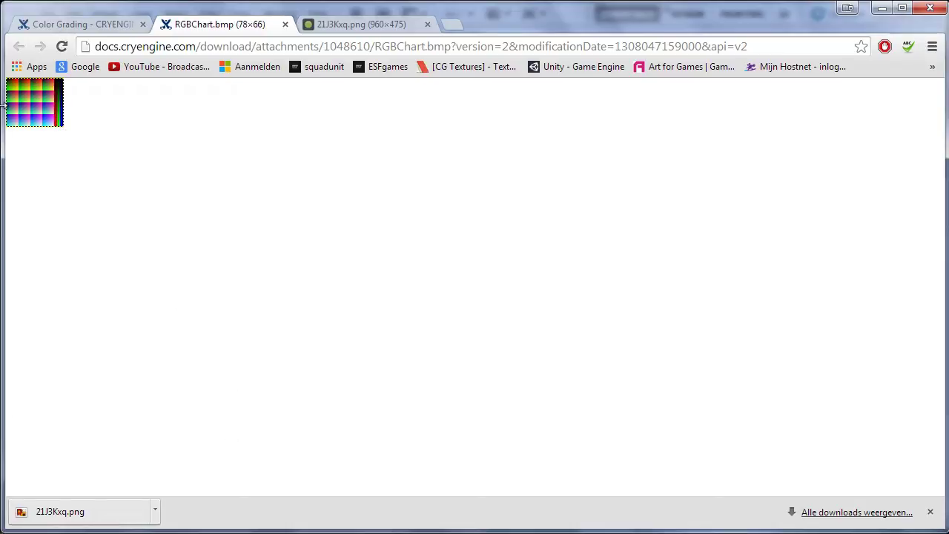
- Paste the color chart into the airfield screenshot in Photoshop and move it to the image's bottom-right corner
mouse_move(157, 530)
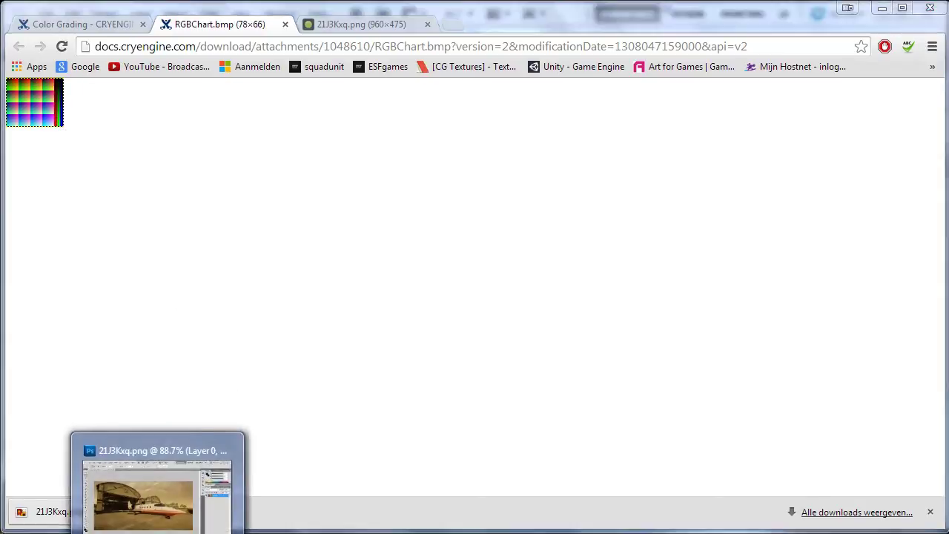
click(151, 451)
click(73, 14)
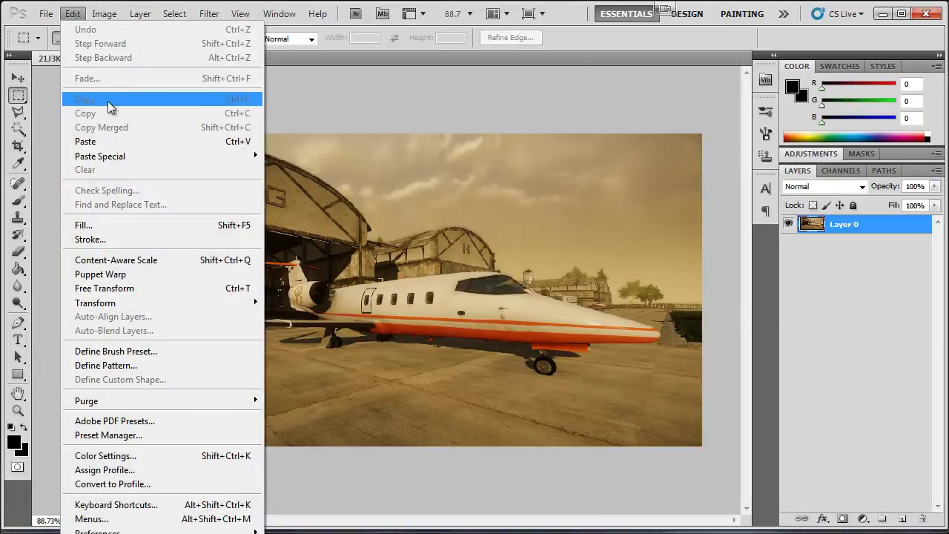
click(110, 141)
click(18, 78)
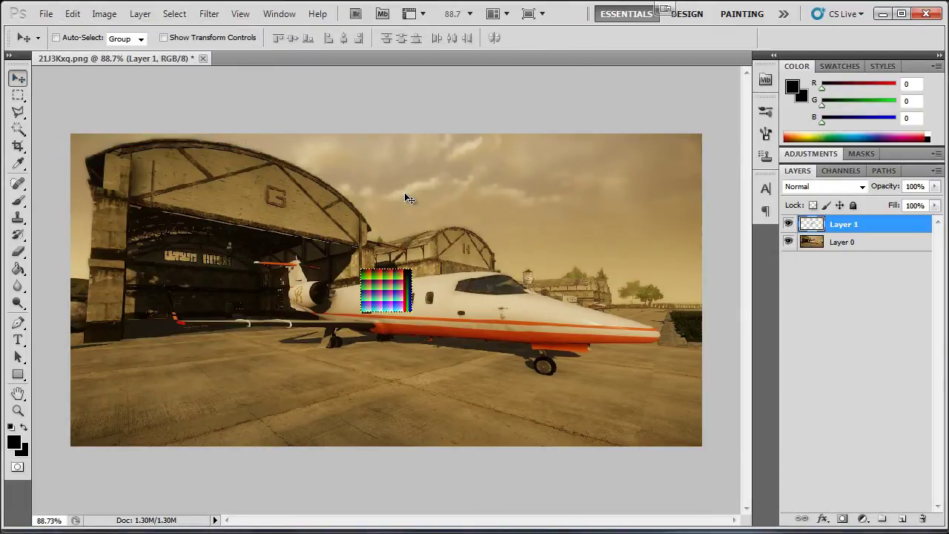
drag(406, 195, 609, 324)
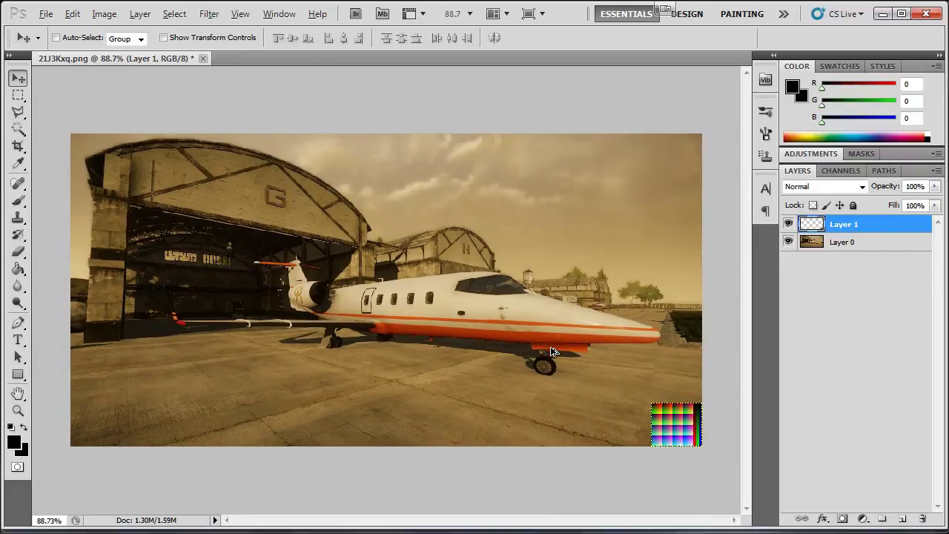
- Create a new layer group above the pasted color chart layer
key(alt)
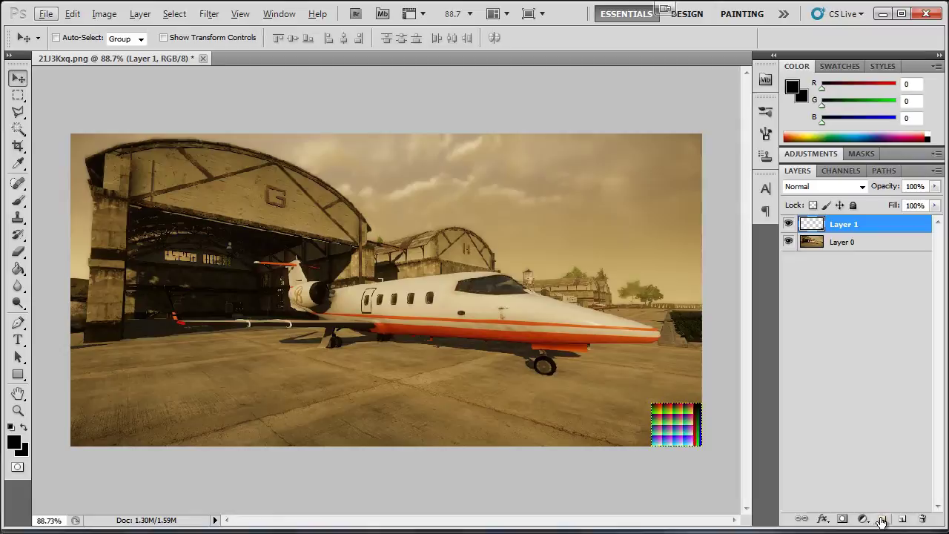
click(882, 519)
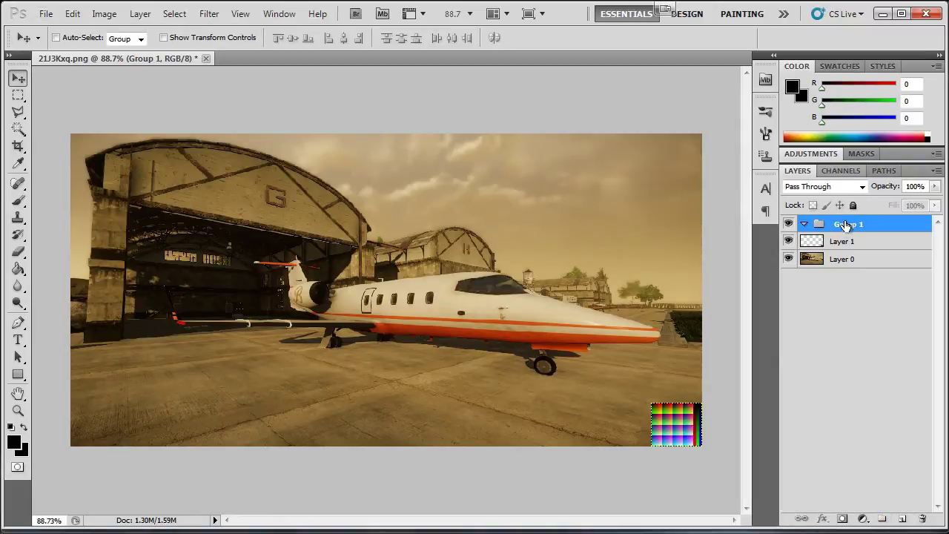
- Rename the new layer group as images
double_click(849, 223)
text(images)
key(Return)
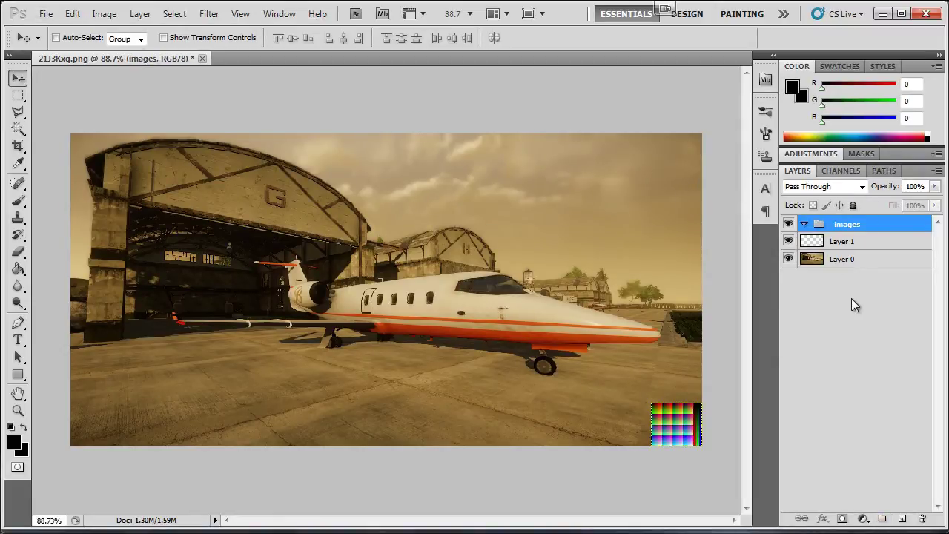
- Move Layer 1 and Layer 0 into the images group and collapse the group
click(853, 241)
shift+click(853, 258)
drag(853, 259, 849, 224)
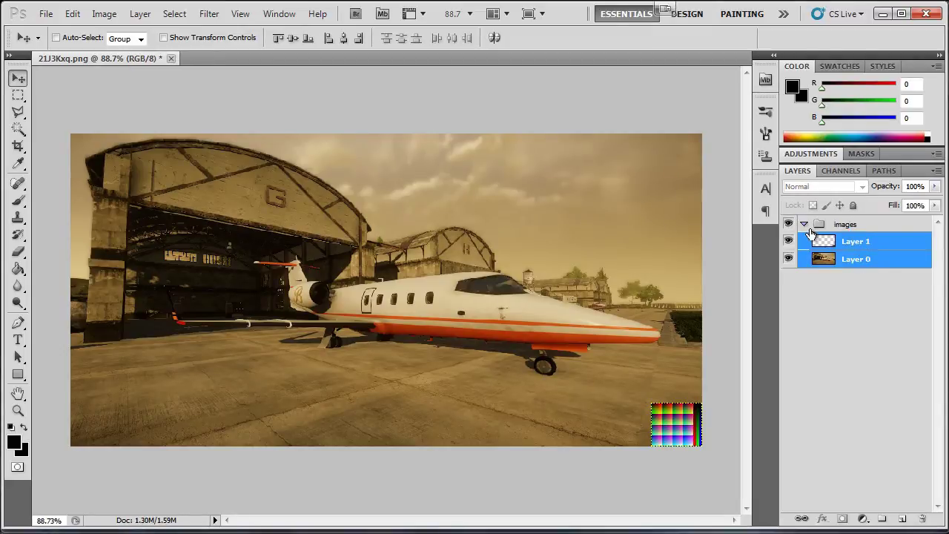
click(803, 224)
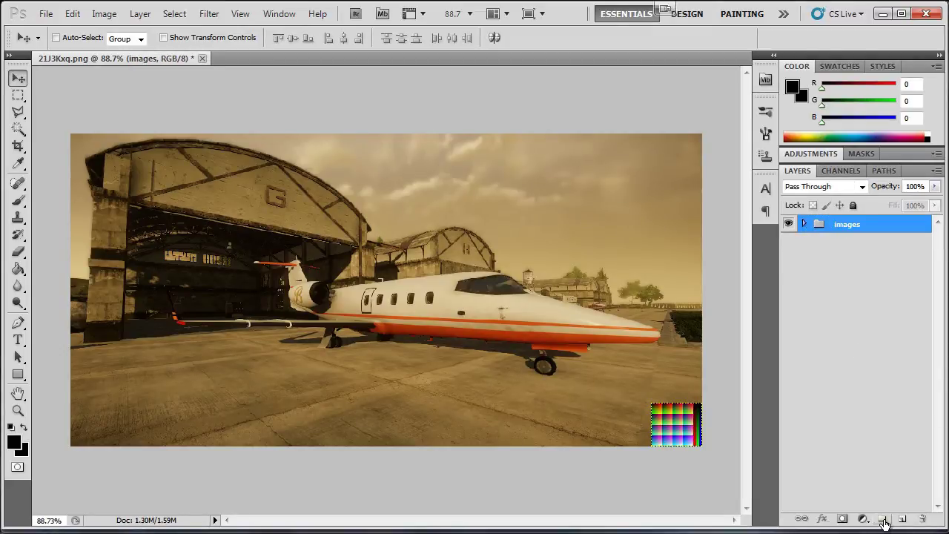
click(881, 518)
key(ctrl+z)
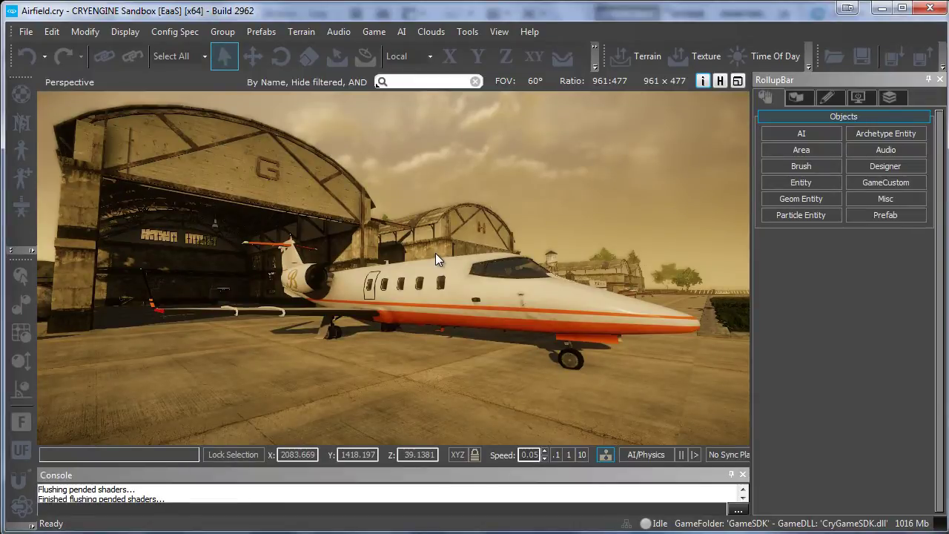
key(s)
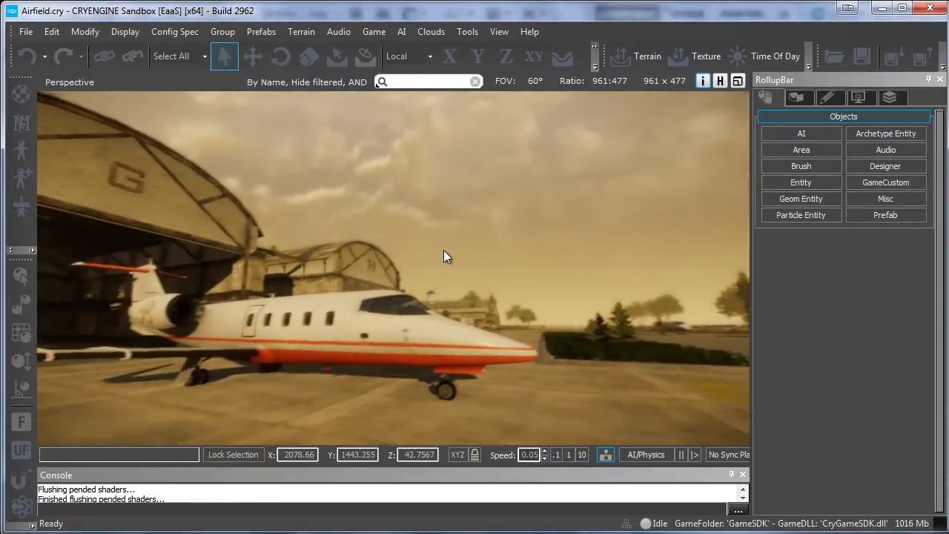
key(w)
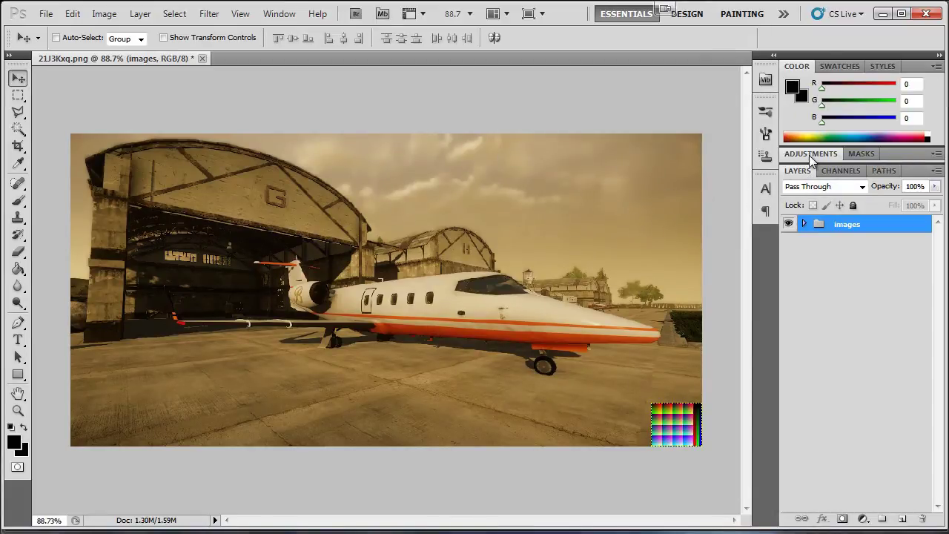
click(103, 13)
mouse_move(111, 29)
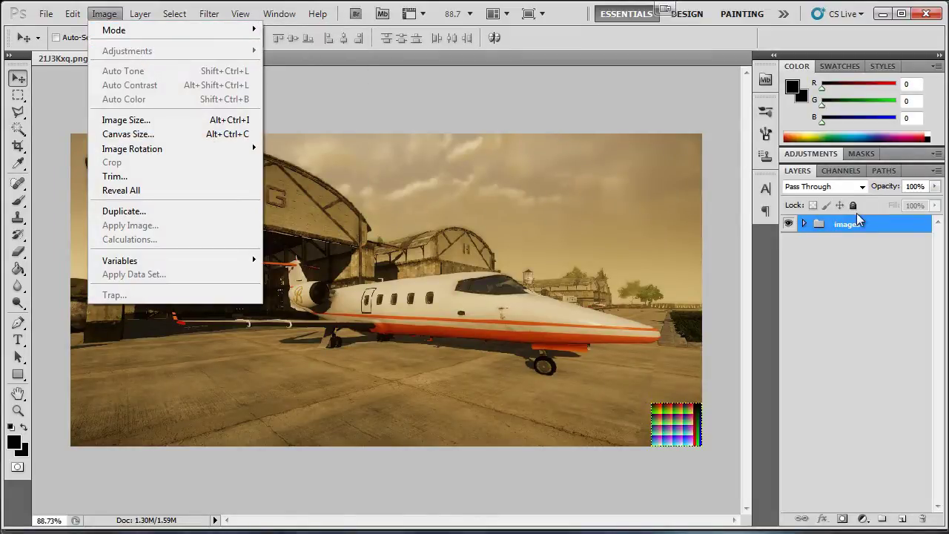
click(804, 223)
click(843, 261)
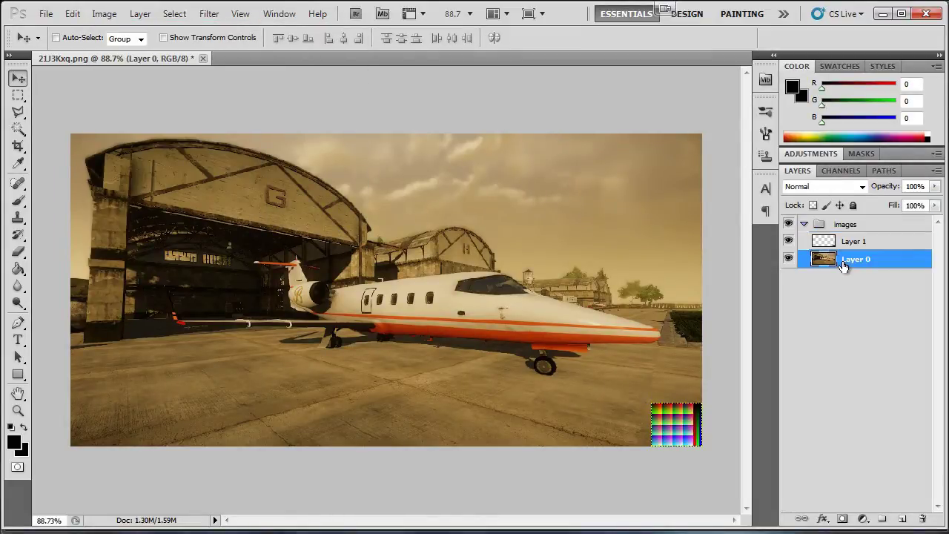
click(103, 14)
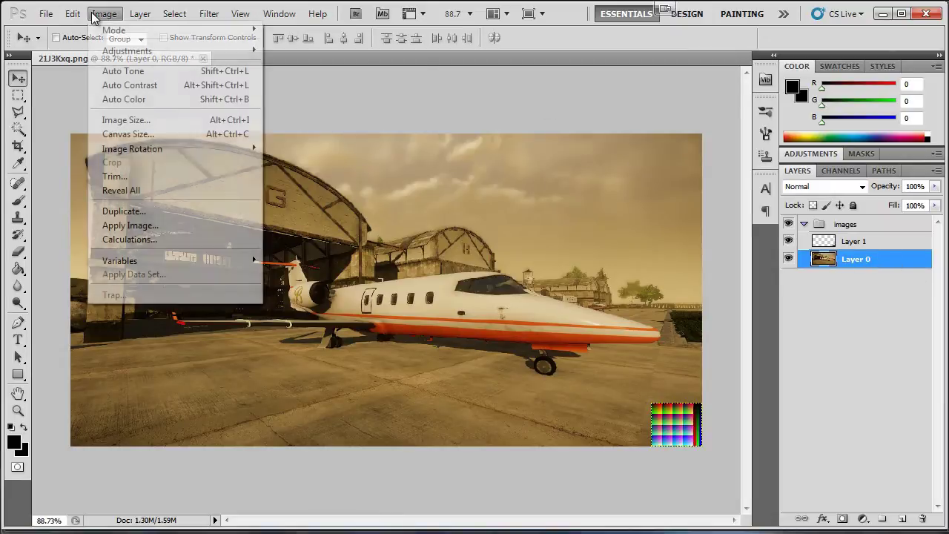
mouse_move(251, 51)
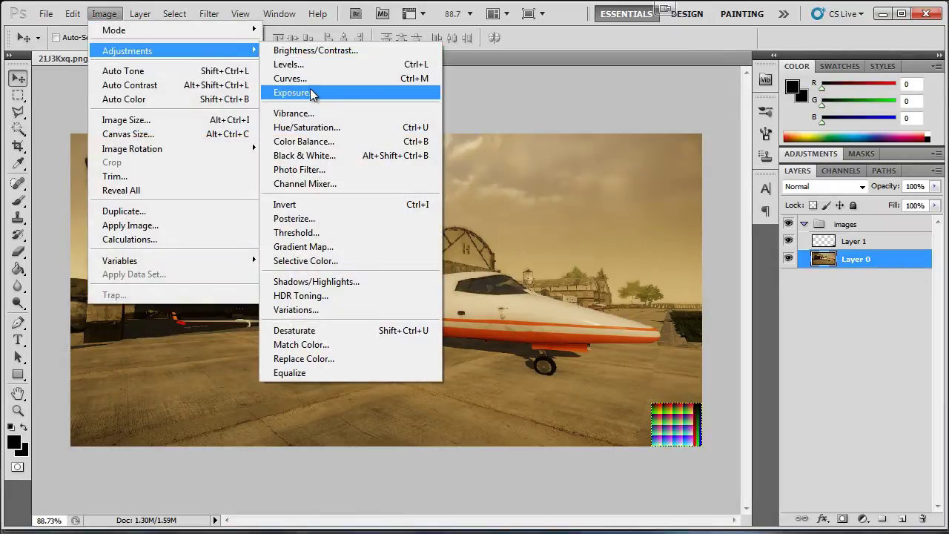
click(832, 225)
click(801, 225)
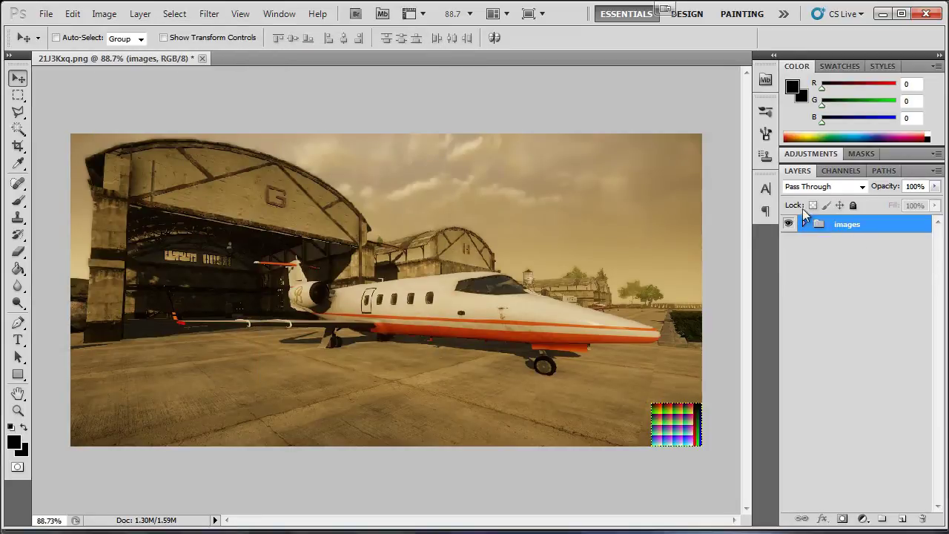
- Add a Levels adjustment layer above the images group
click(806, 154)
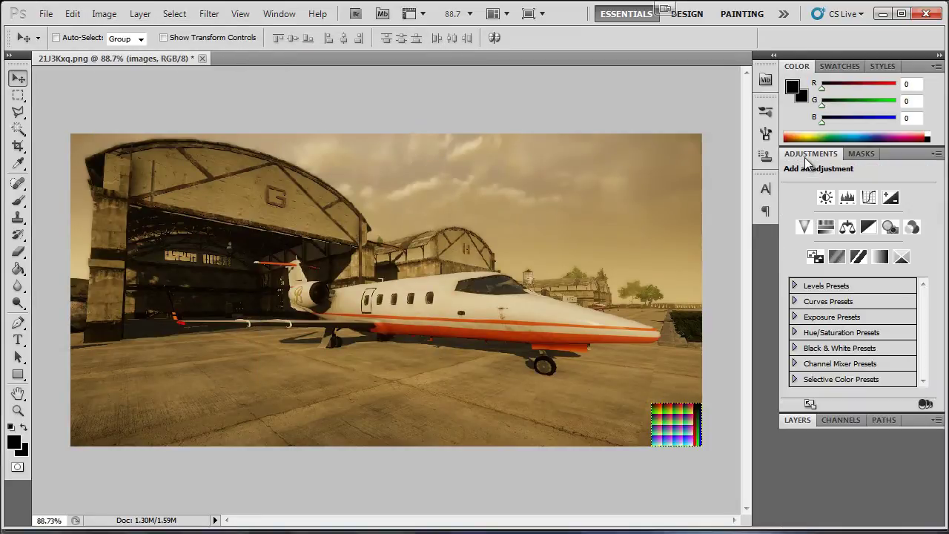
click(847, 199)
click(800, 421)
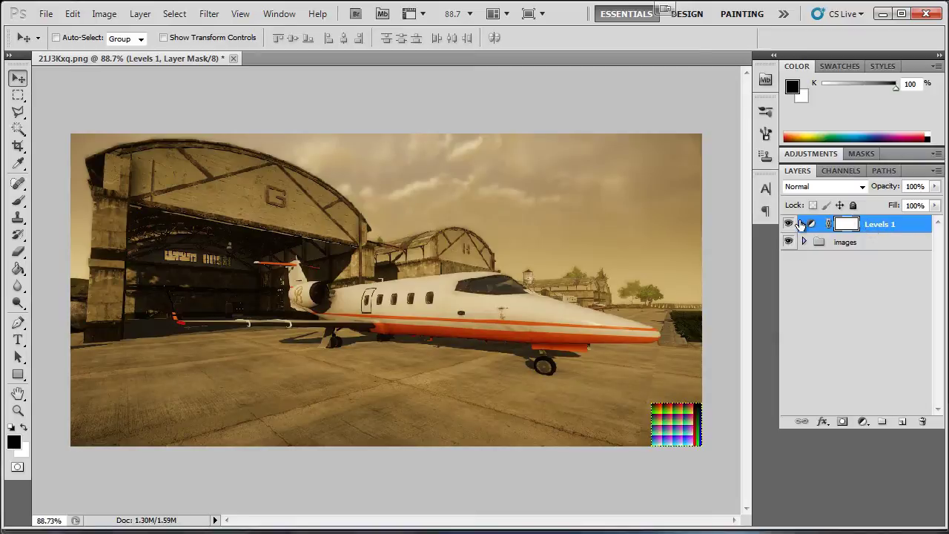
mouse_move(868, 225)
mouse_down()
mouse_move(860, 236)
mouse_move(847, 226)
mouse_move(856, 230)
mouse_up()
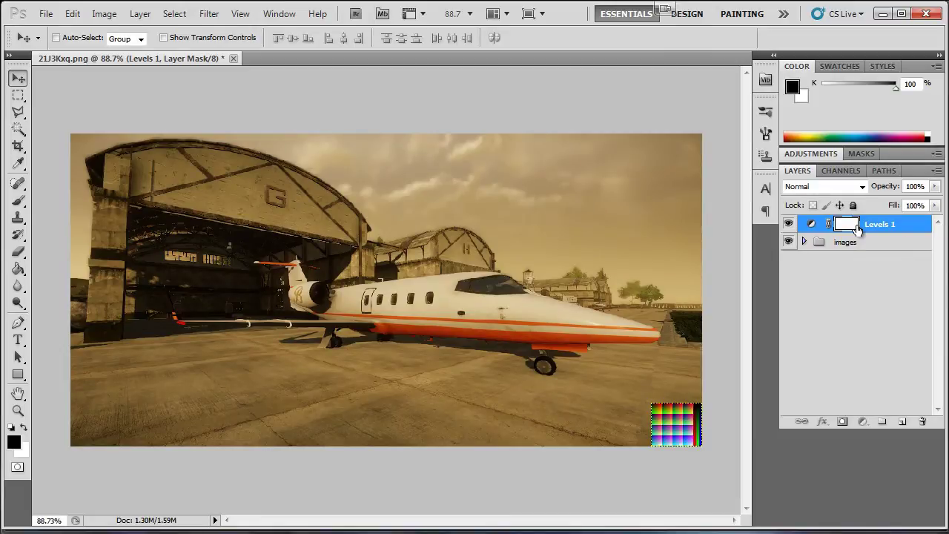
click(804, 240)
click(849, 277)
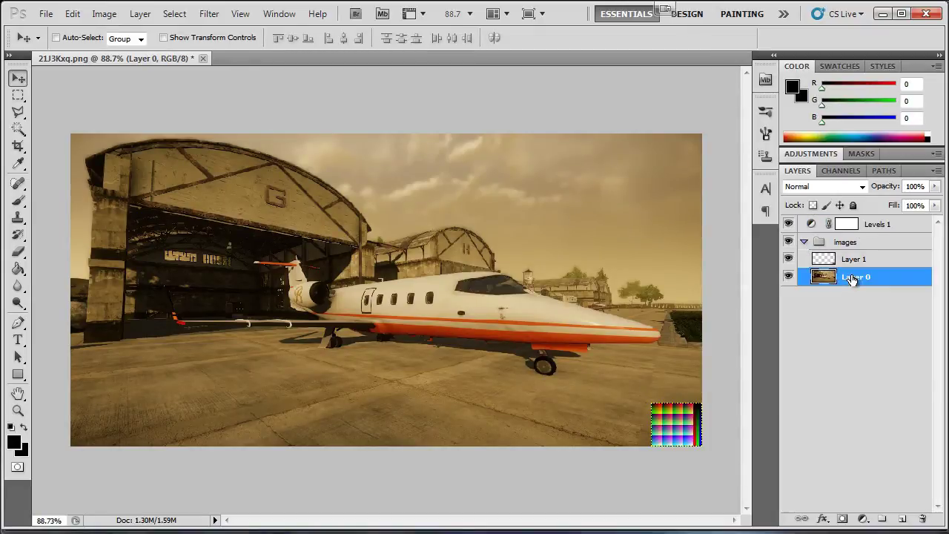
click(98, 16)
mouse_move(148, 51)
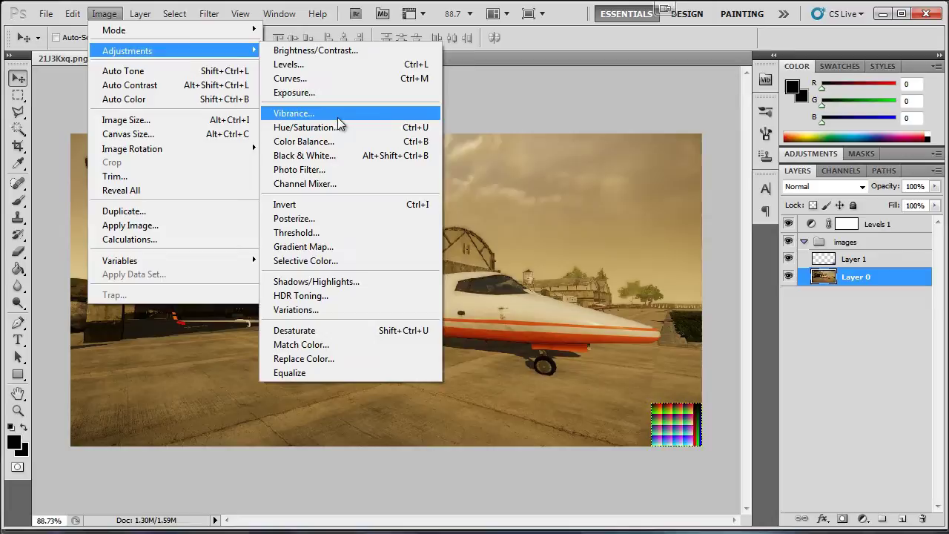
click(880, 227)
click(803, 241)
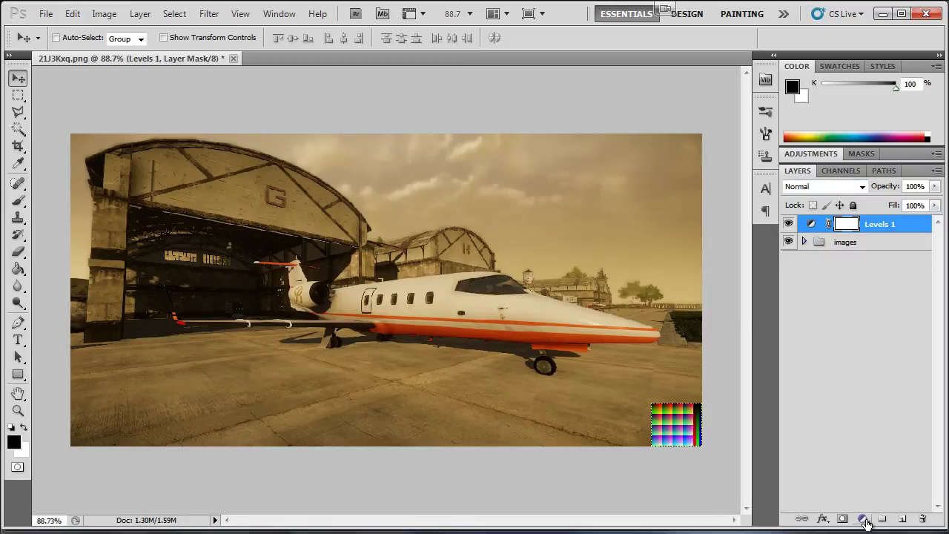
click(852, 243)
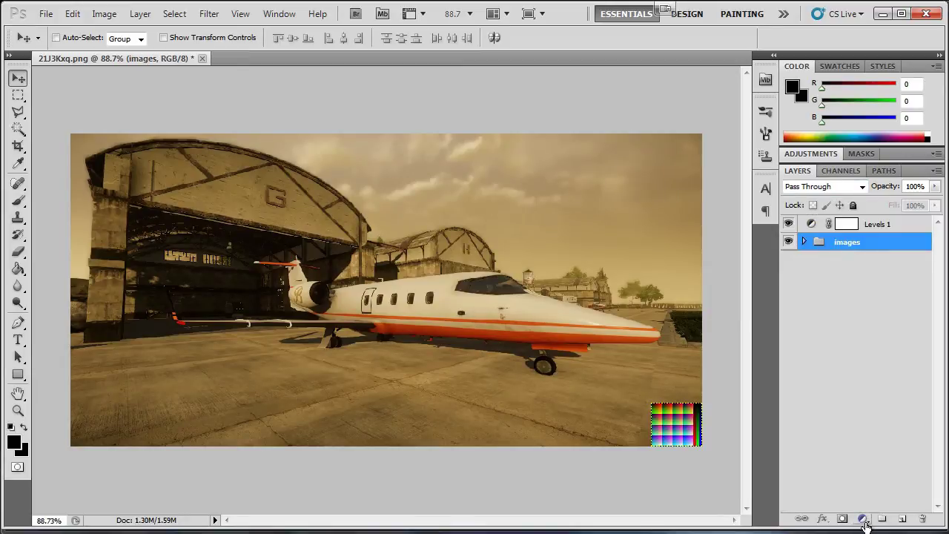
click(863, 520)
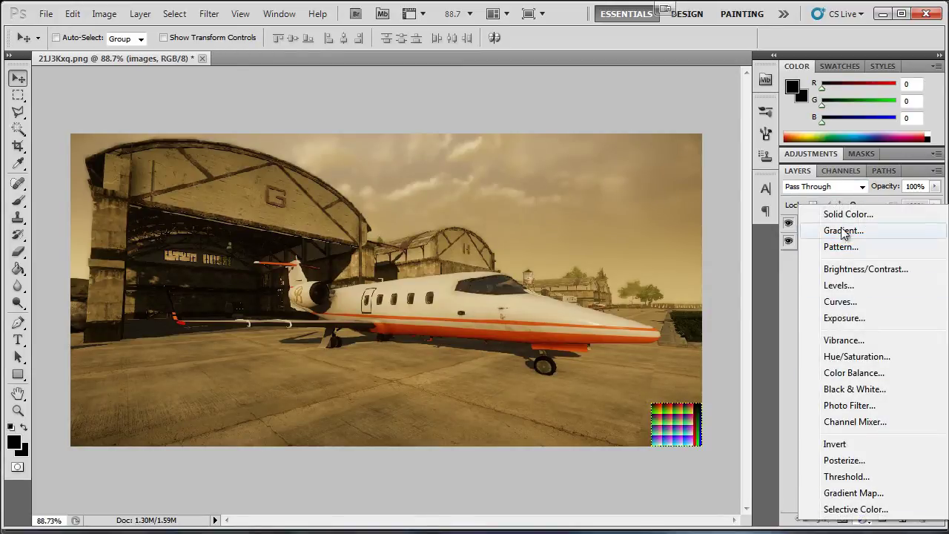
key(l)
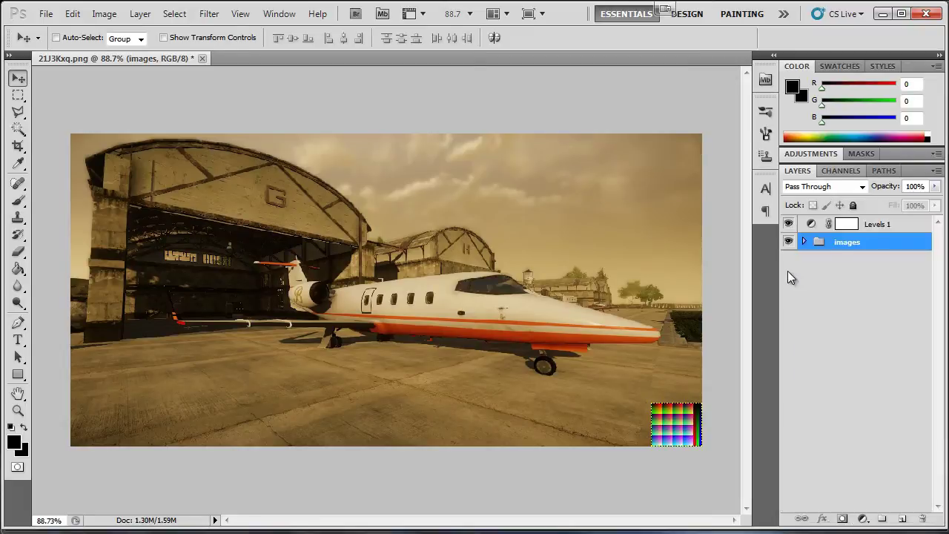
- Set the Levels 1 adjustment's RGB input levels to black 15, midtones 0.92 and white 229
click(888, 224)
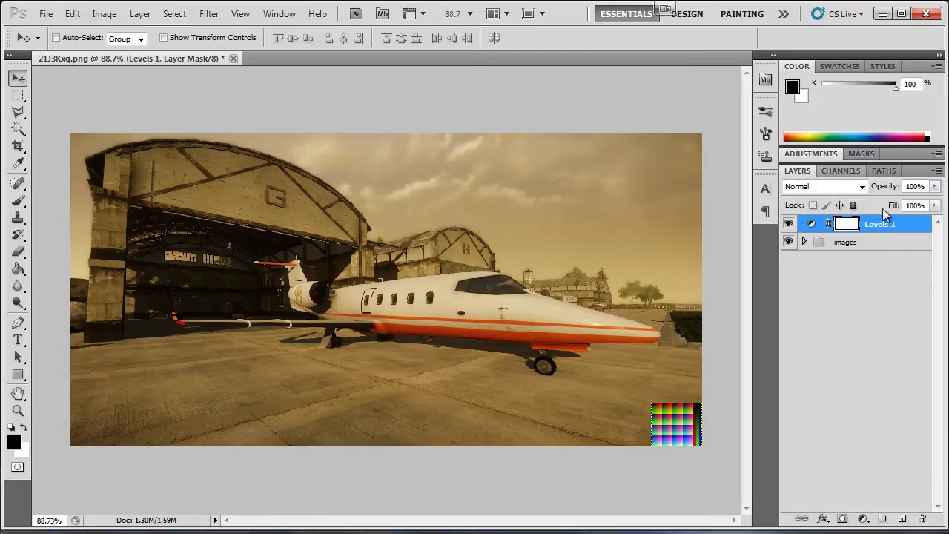
click(813, 154)
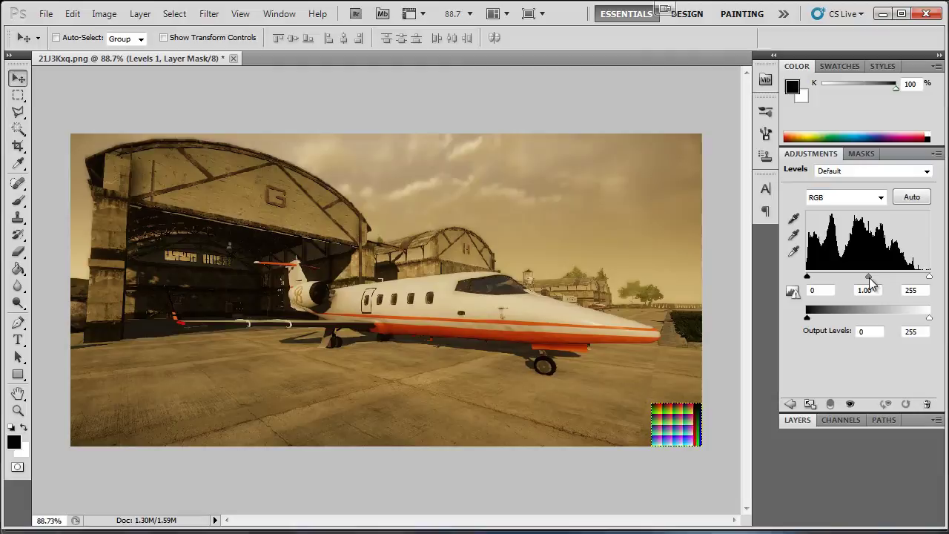
drag(868, 276, 916, 278)
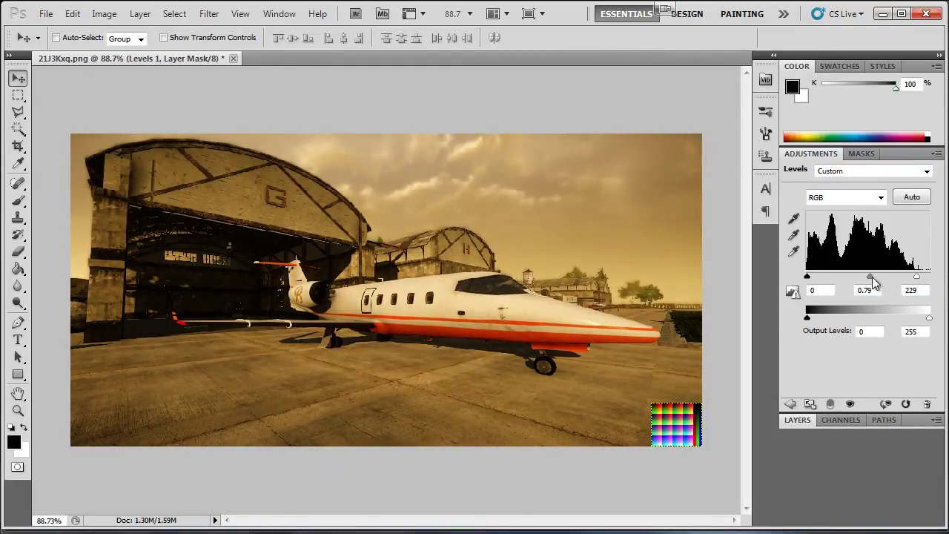
mouse_move(807, 277)
mouse_down()
mouse_move(823, 277)
mouse_move(814, 277)
mouse_up()
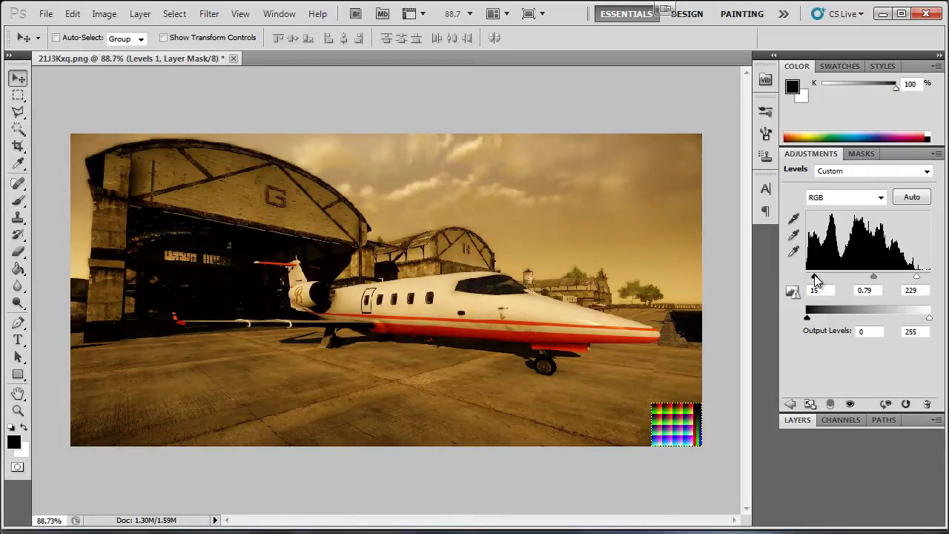
drag(873, 277, 868, 276)
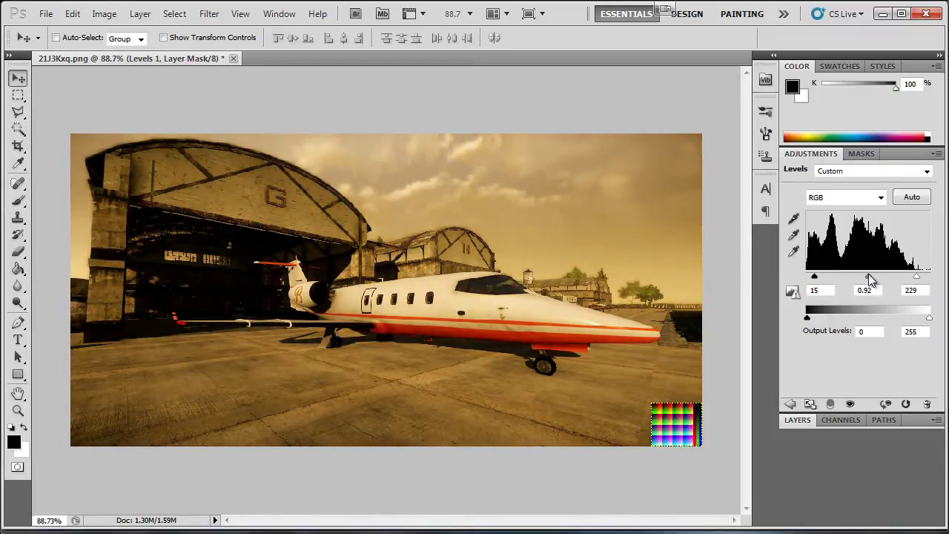
- Add a Color Balance adjustment layer directly above the images group and shift its midtones toward blue
click(795, 421)
click(846, 243)
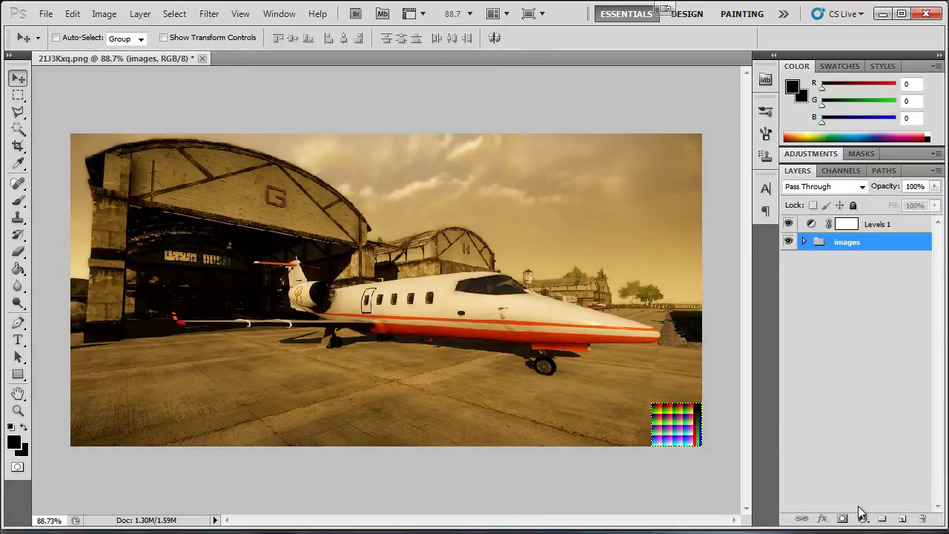
click(861, 516)
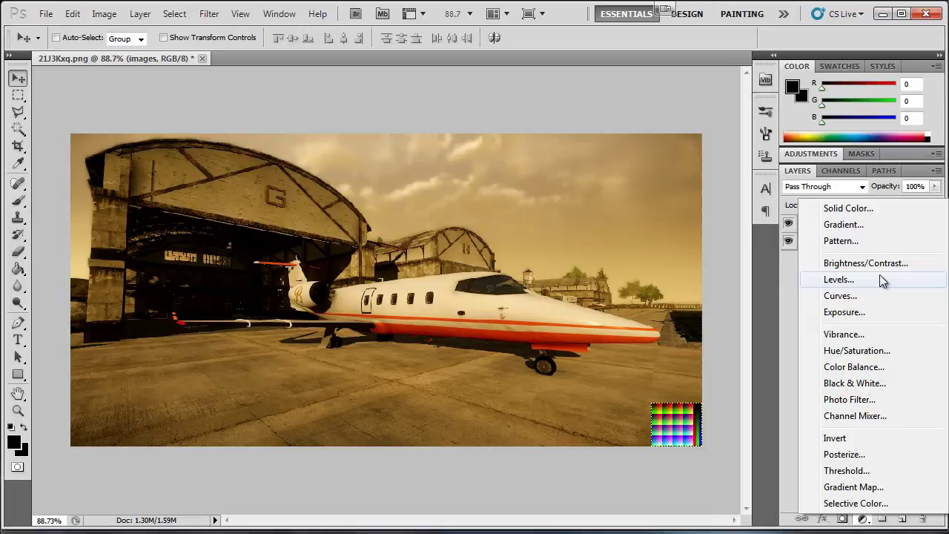
click(863, 366)
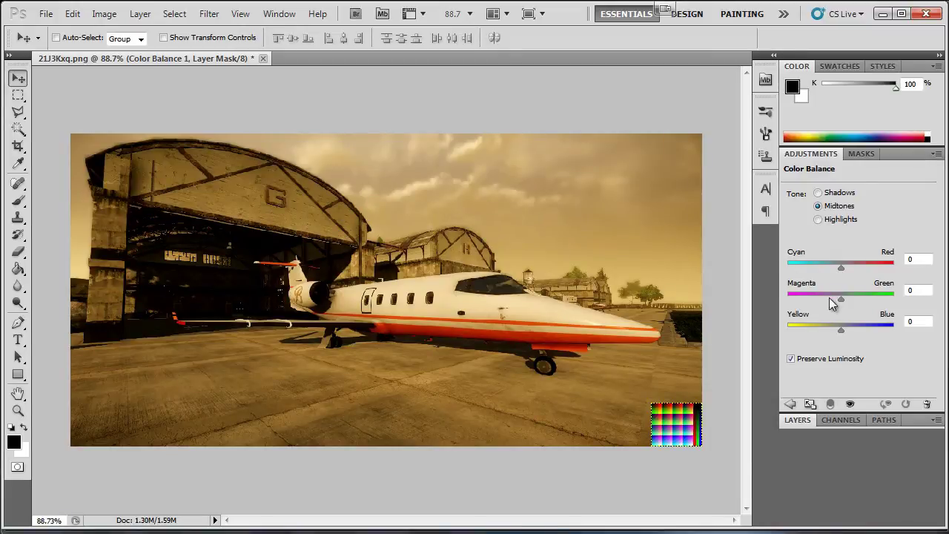
drag(841, 331, 865, 332)
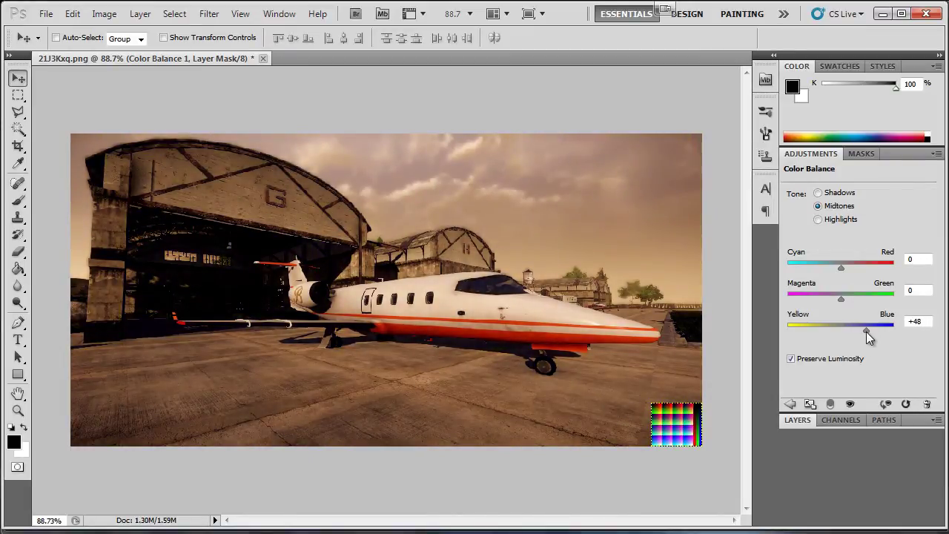
drag(841, 299, 832, 271)
drag(866, 330, 869, 328)
click(796, 420)
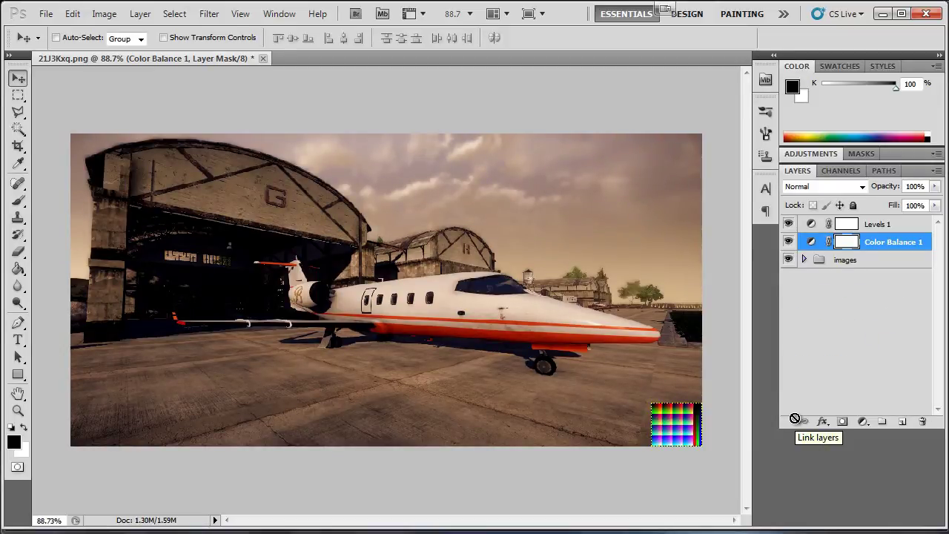
- Add a Hue/Saturation adjustment layer above the Color Balance layer and increase its master saturation slightly
click(863, 421)
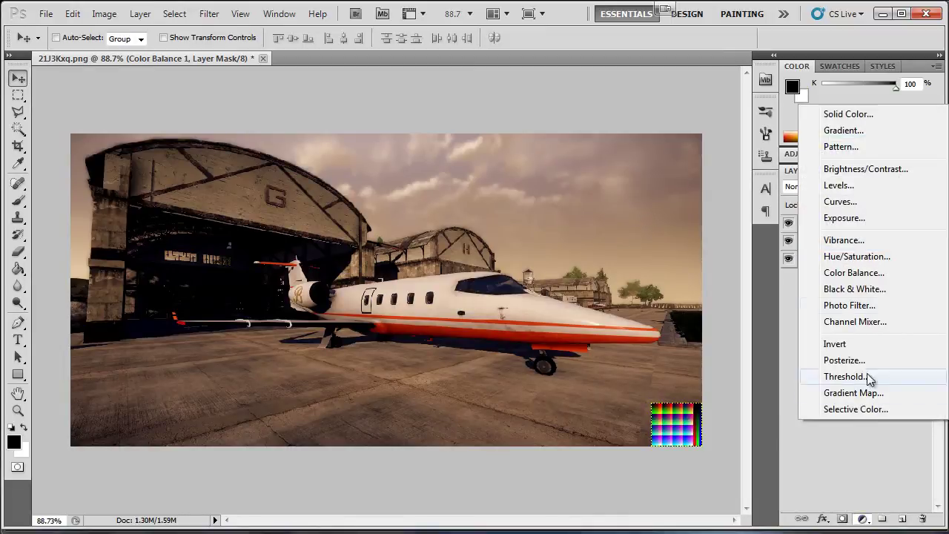
click(868, 257)
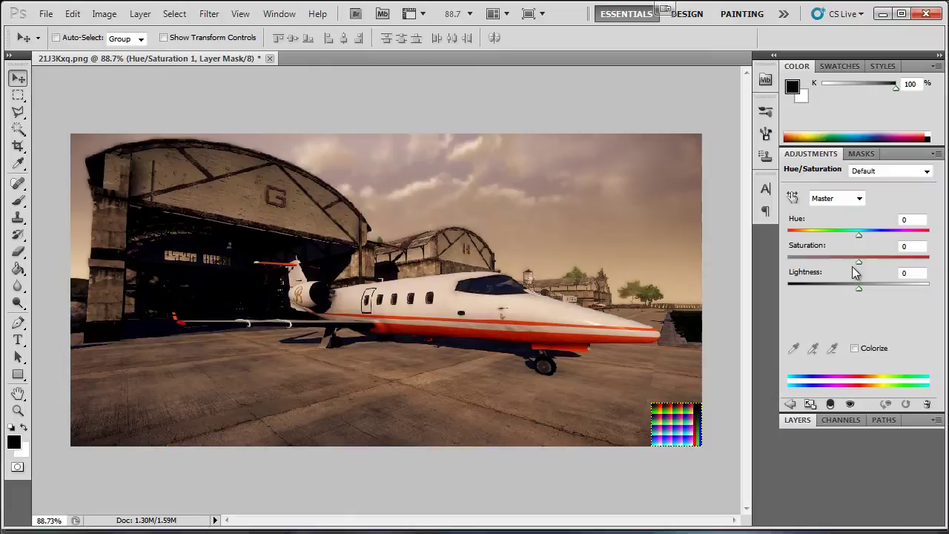
mouse_move(858, 260)
mouse_down()
mouse_move(873, 262)
mouse_move(843, 261)
mouse_move(878, 260)
mouse_move(869, 257)
mouse_up()
click(797, 419)
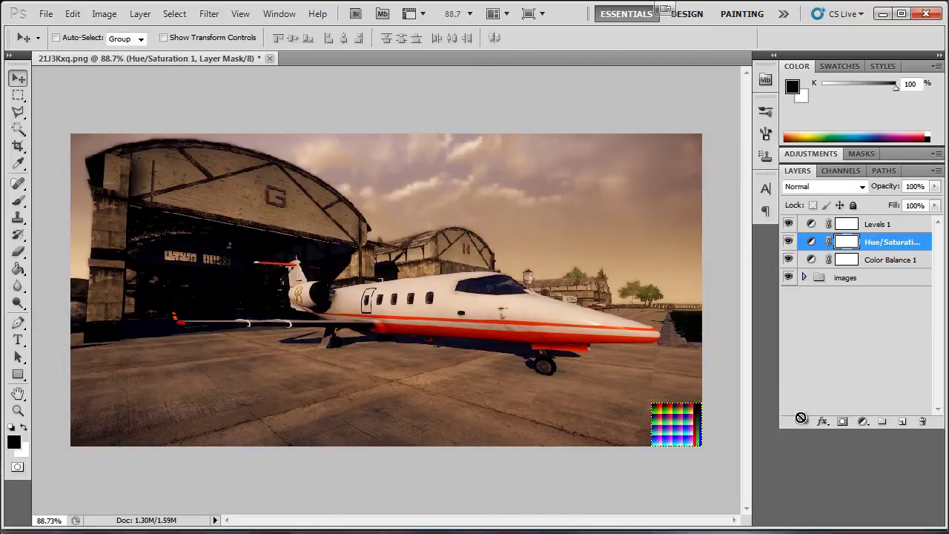
click(862, 421)
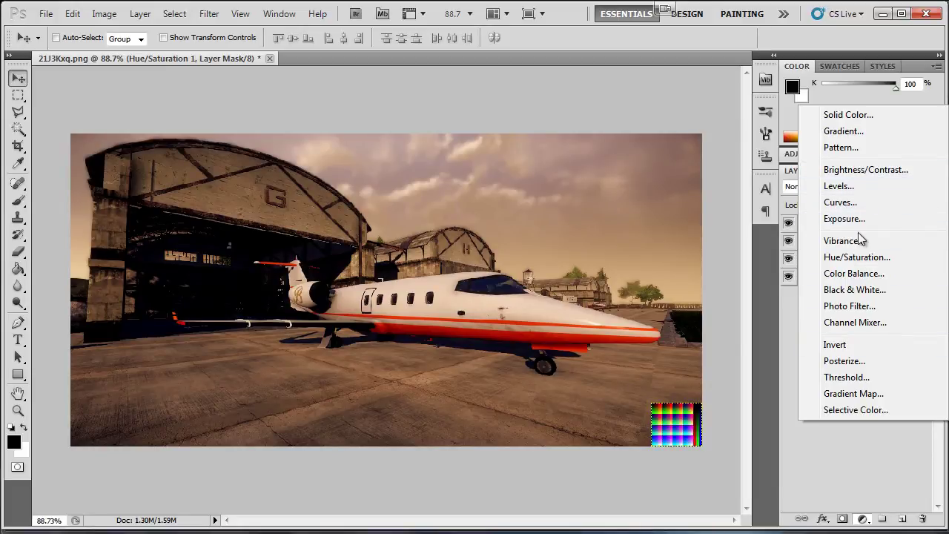
click(861, 479)
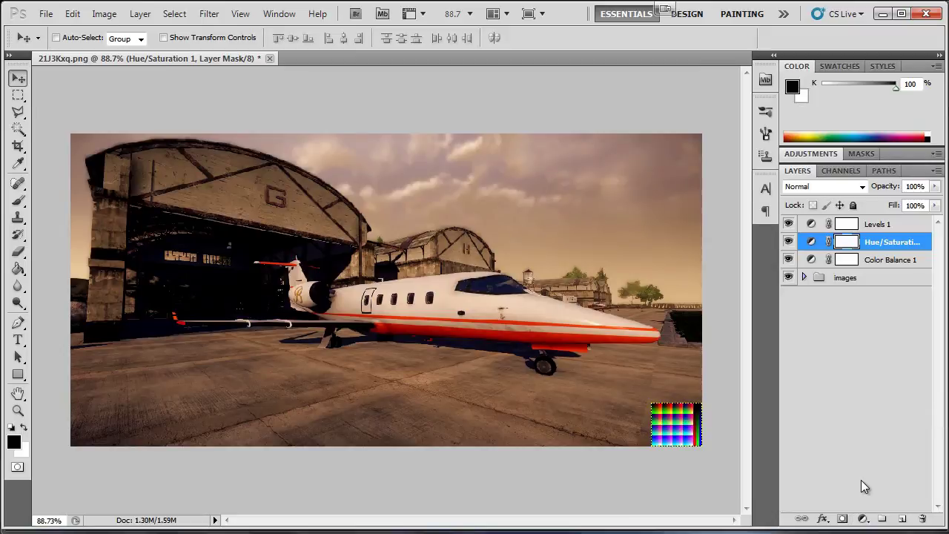
- Flatten the images group and all adjustment layers above it into a single background layer
right_click(842, 282)
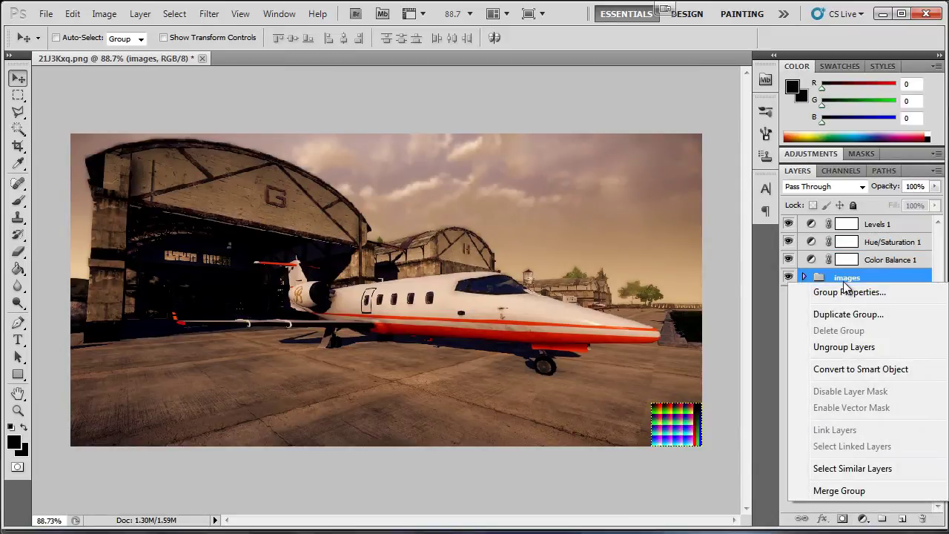
right_click(860, 261)
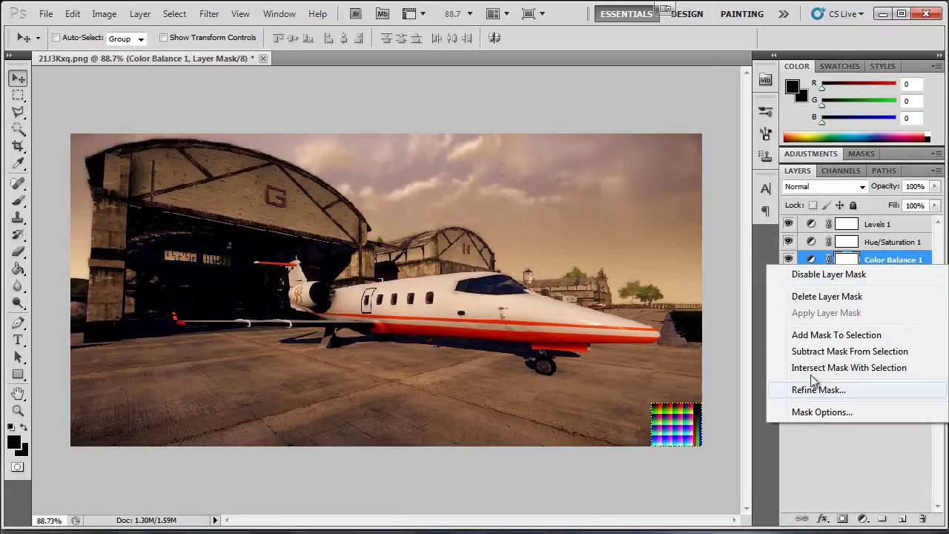
key(Escape)
click(804, 276)
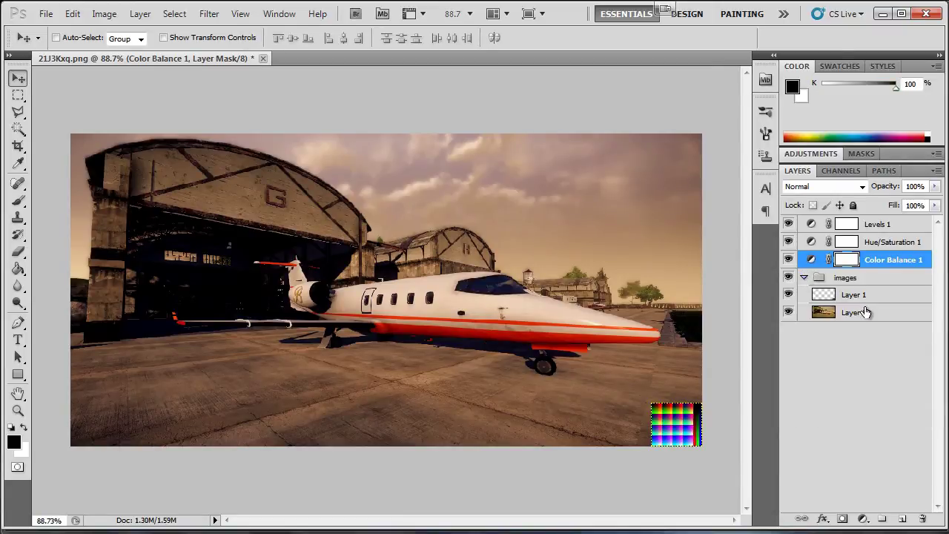
click(867, 313)
right_click(869, 313)
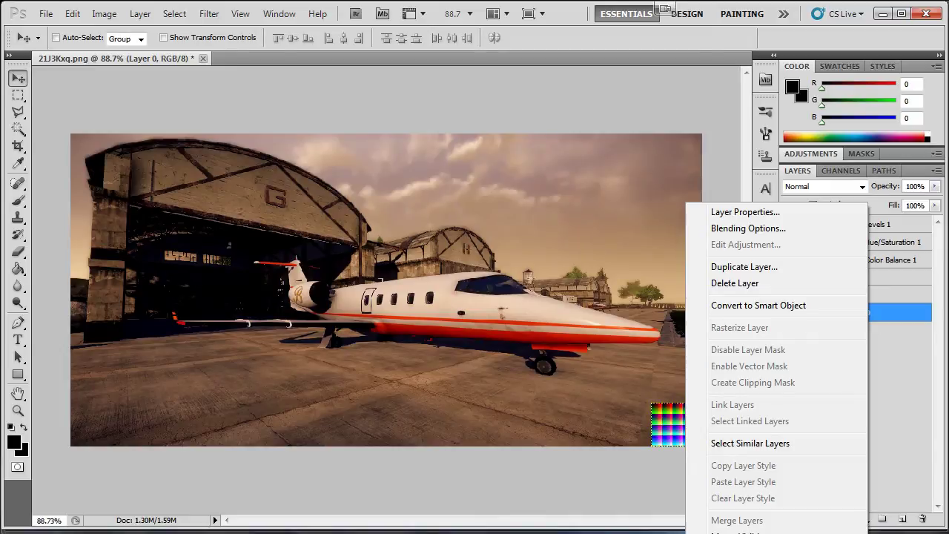
key(Return)
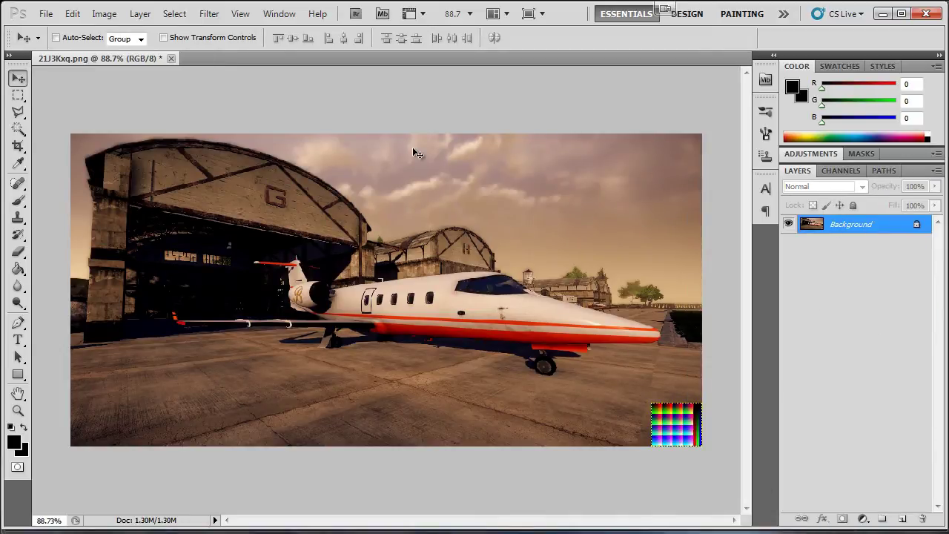
- Start saving the flattened image under a new name in the Sourcefiles folder of the Cryengine color grading project on the Desktop
click(47, 14)
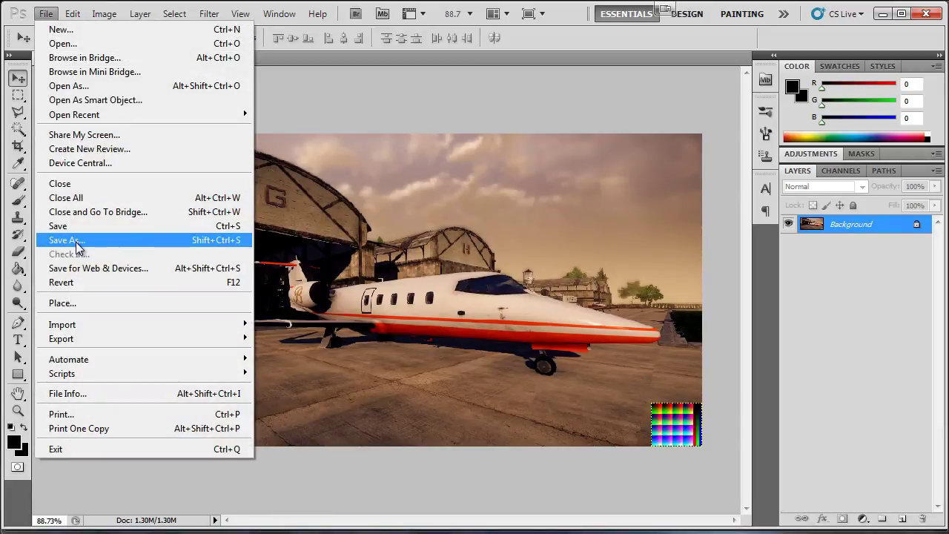
click(74, 240)
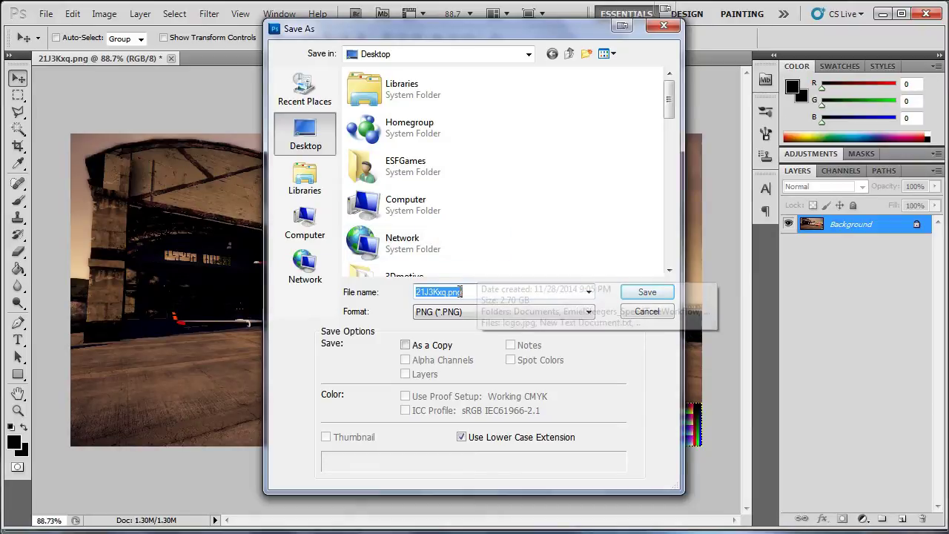
drag(668, 104, 668, 167)
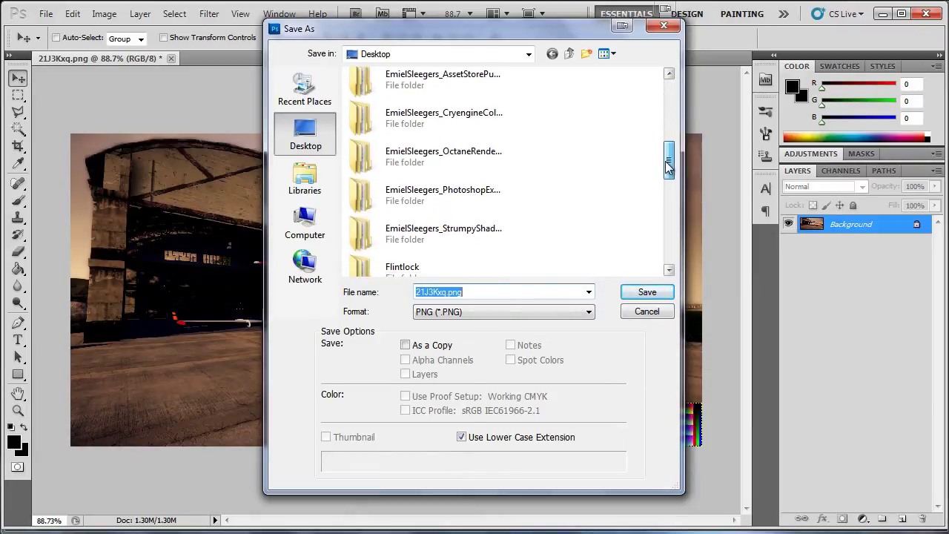
double_click(480, 134)
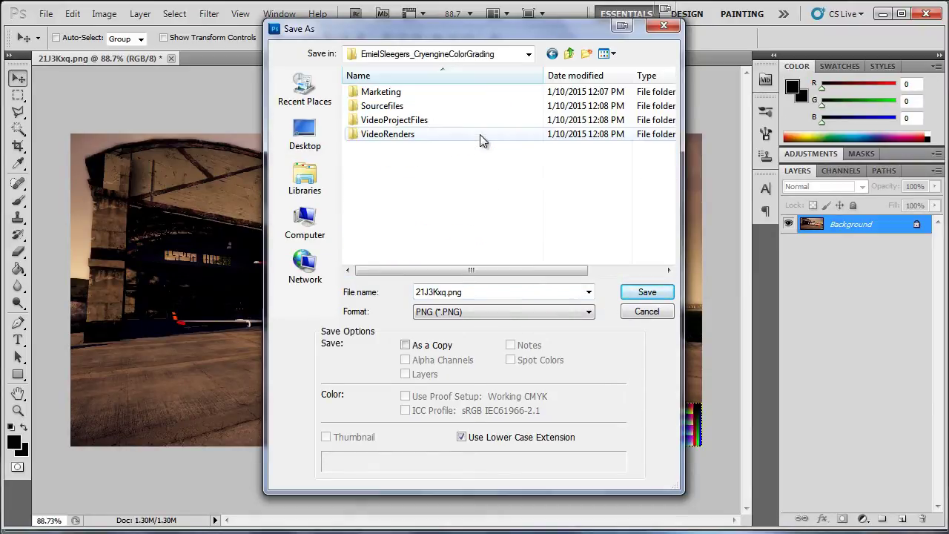
click(413, 108)
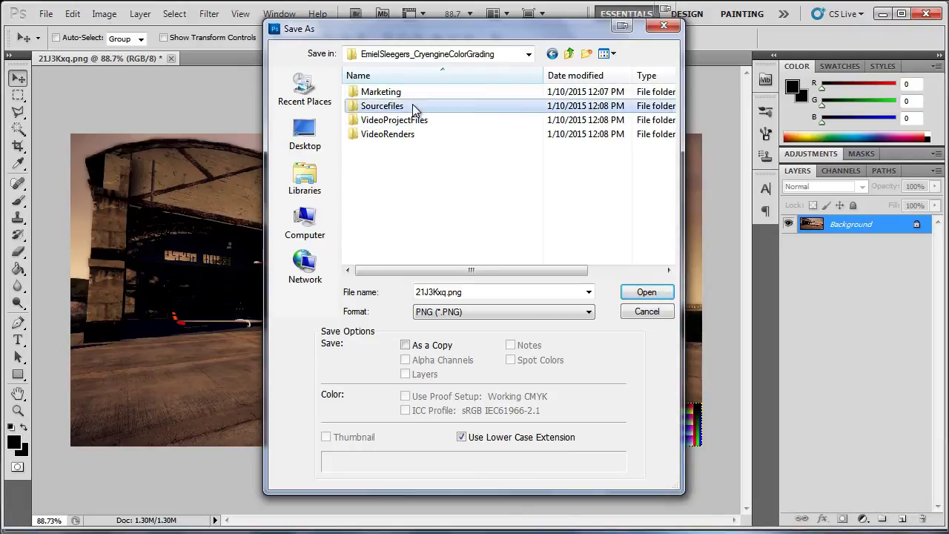
double_click(413, 108)
- Name the file AirportColor and save it in the CryTIFPlugin (*.TIF) format
click(489, 293)
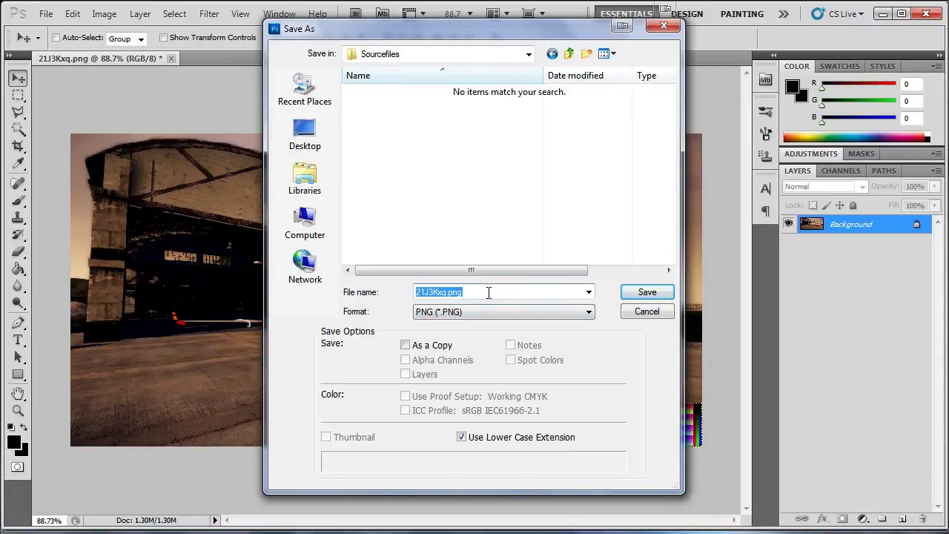
text(AirportColor)
click(478, 311)
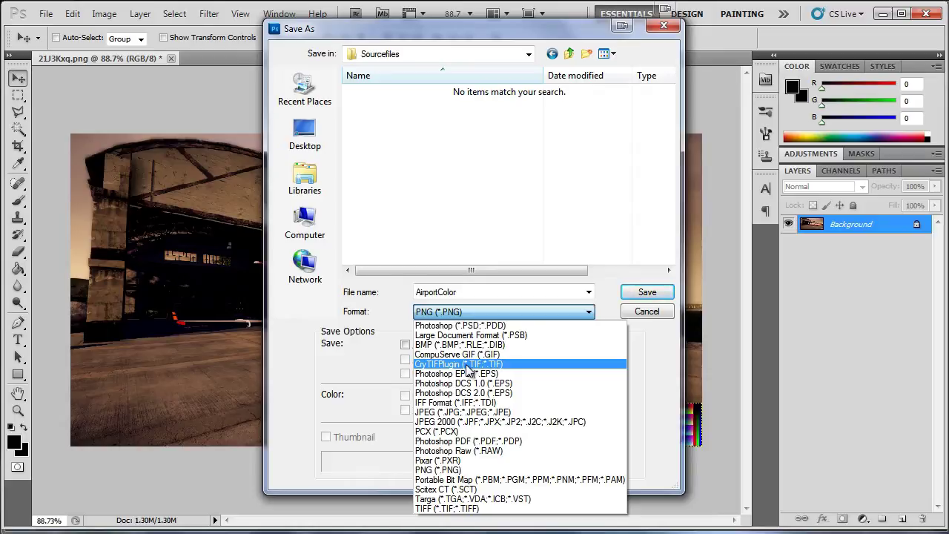
click(468, 369)
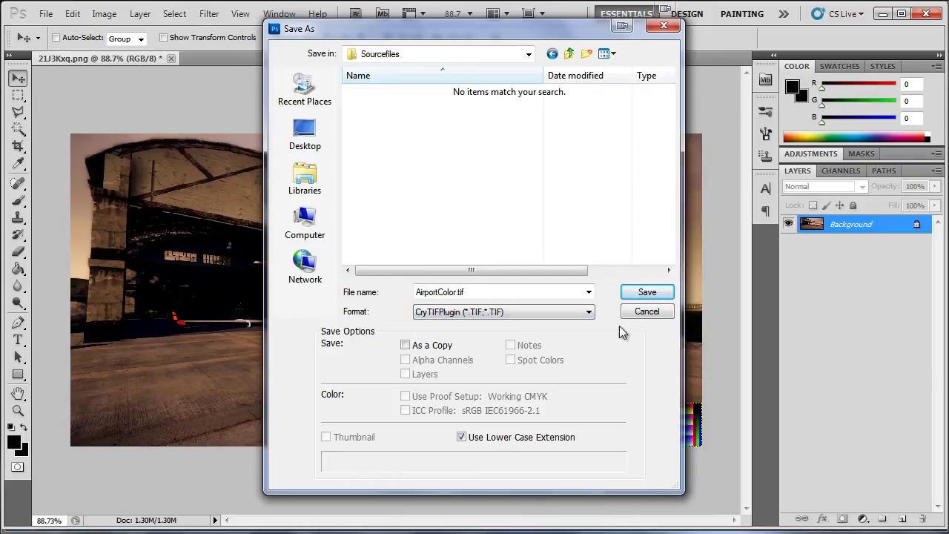
click(647, 291)
- Turn off the tiled preview in the CryTIF export settings, choose the ColorChart preset and confirm the export
drag(454, 35, 459, 15)
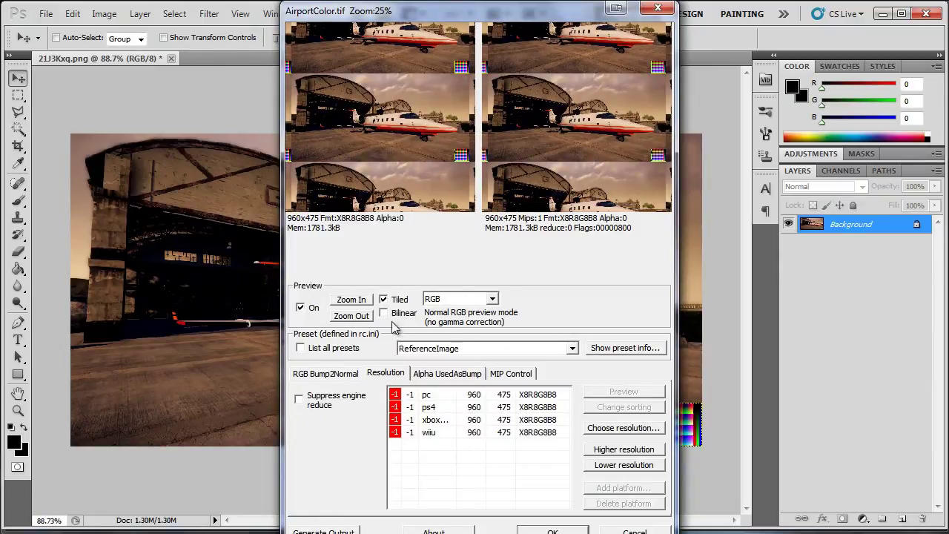
click(382, 299)
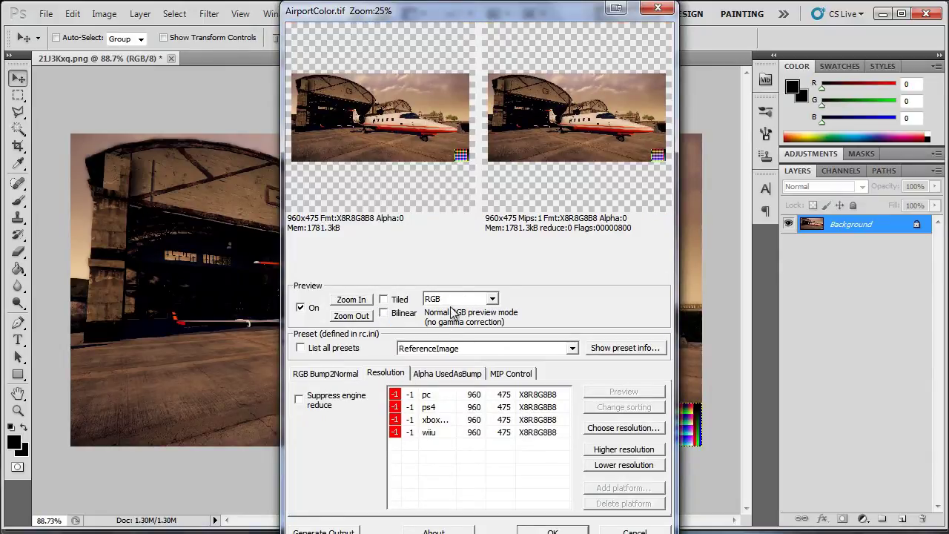
click(462, 353)
scroll(447, 146, up, 8)
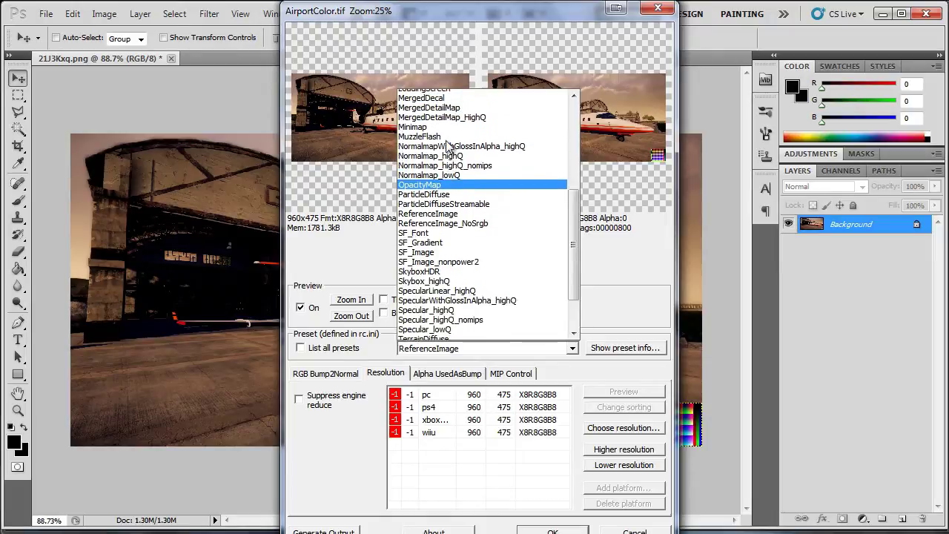
click(419, 113)
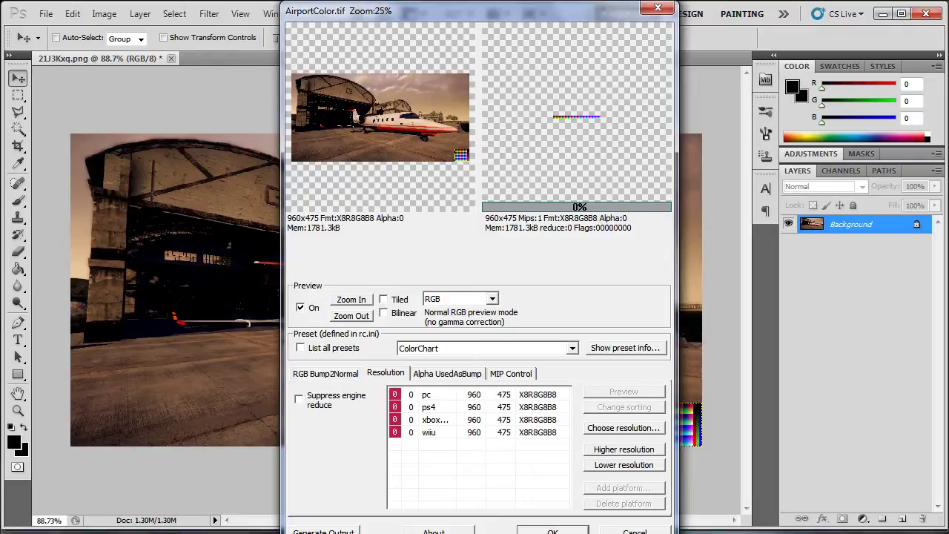
click(552, 531)
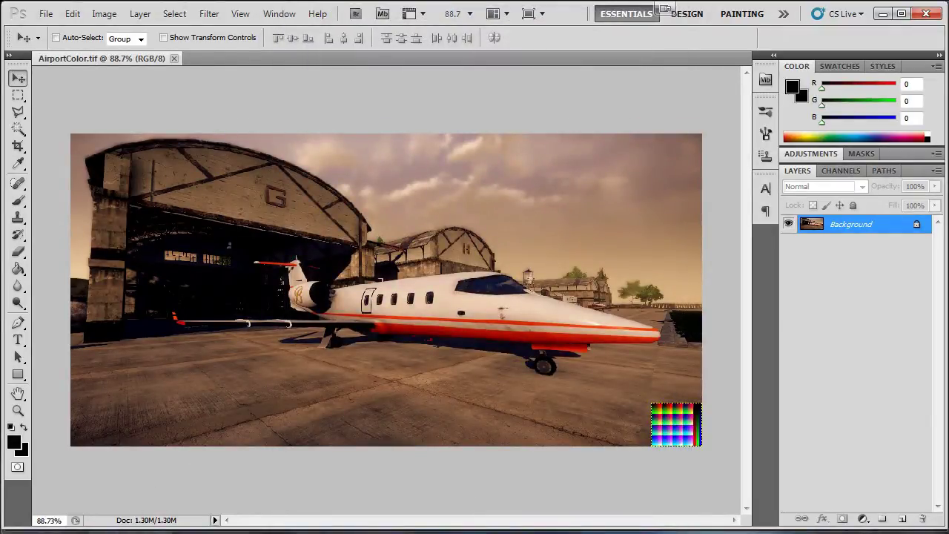
- Switch to the Sourcefiles folder in Windows Explorer and check the exported AirportColor.tif and AirportColor.dds files
mouse_move(111, 532)
click(264, 504)
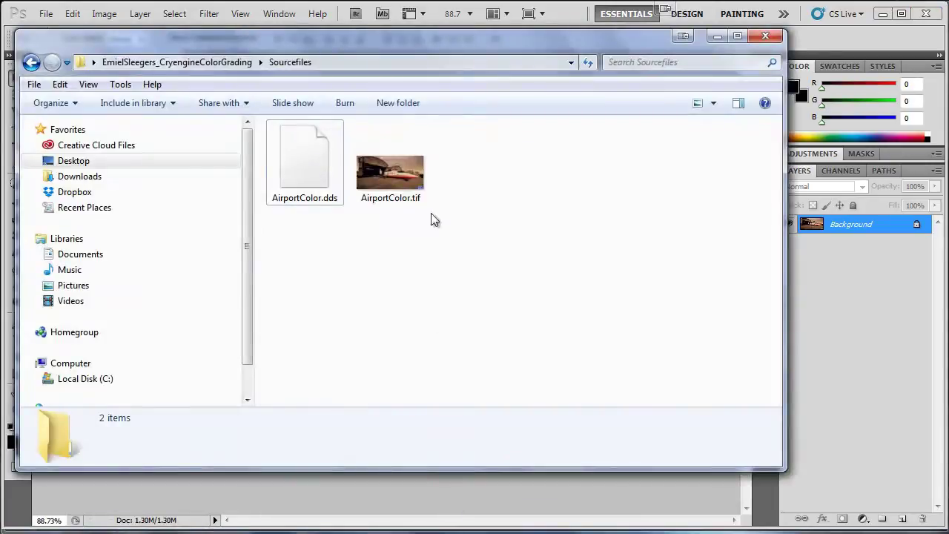
drag(396, 28, 498, 53)
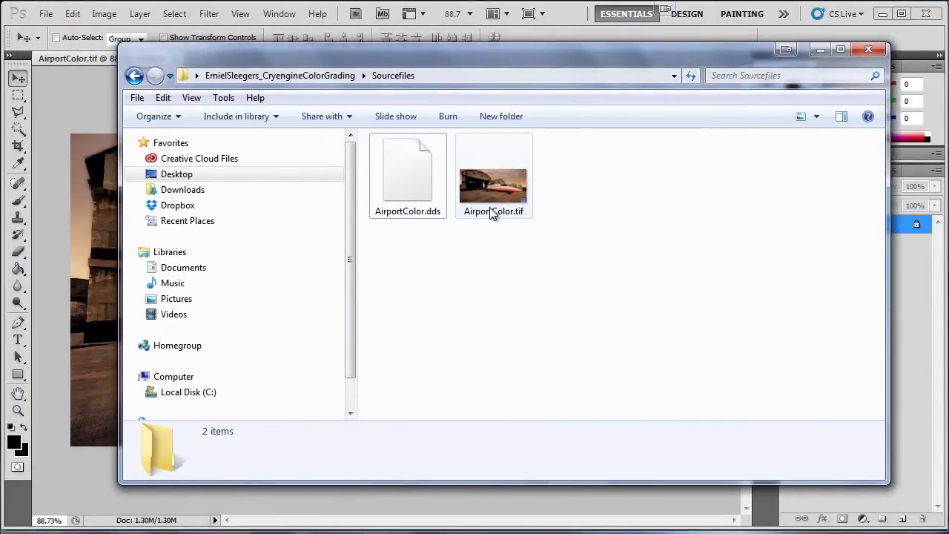
click(492, 212)
click(397, 166)
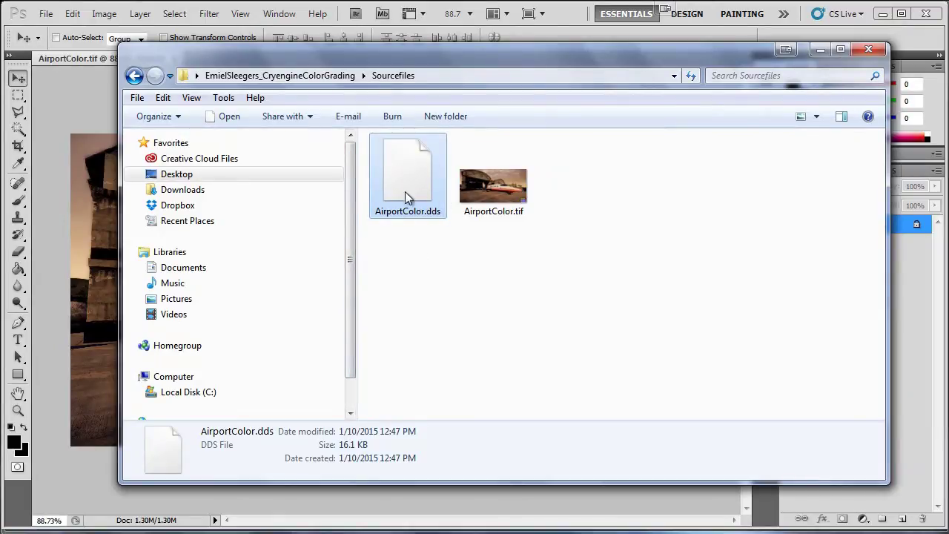
drag(411, 52, 352, 36)
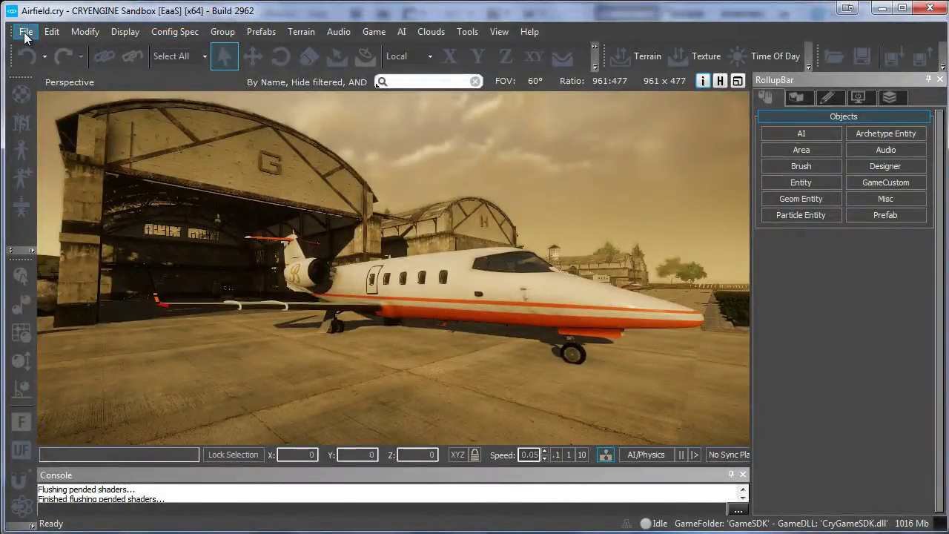
- Switch to CRYENGINE Sandbox and save the Airfield level
click(26, 34)
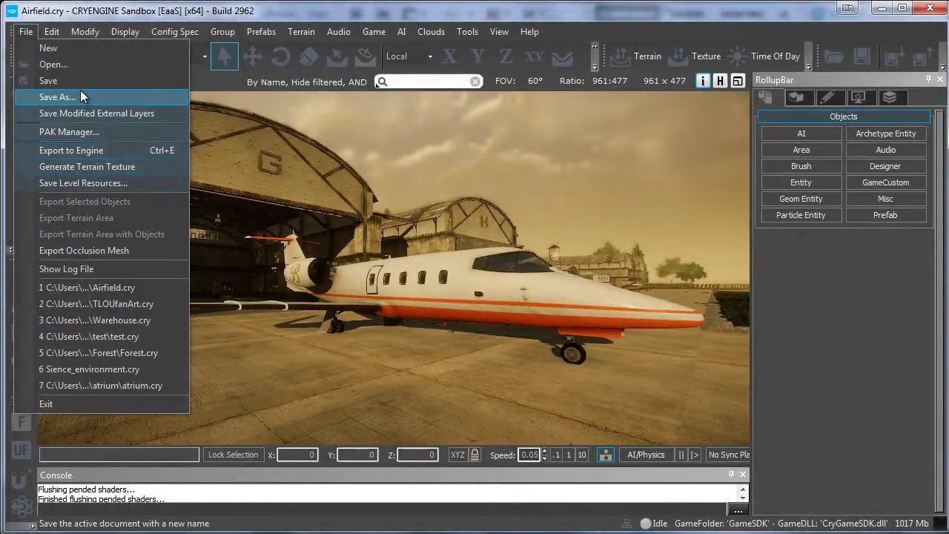
click(50, 80)
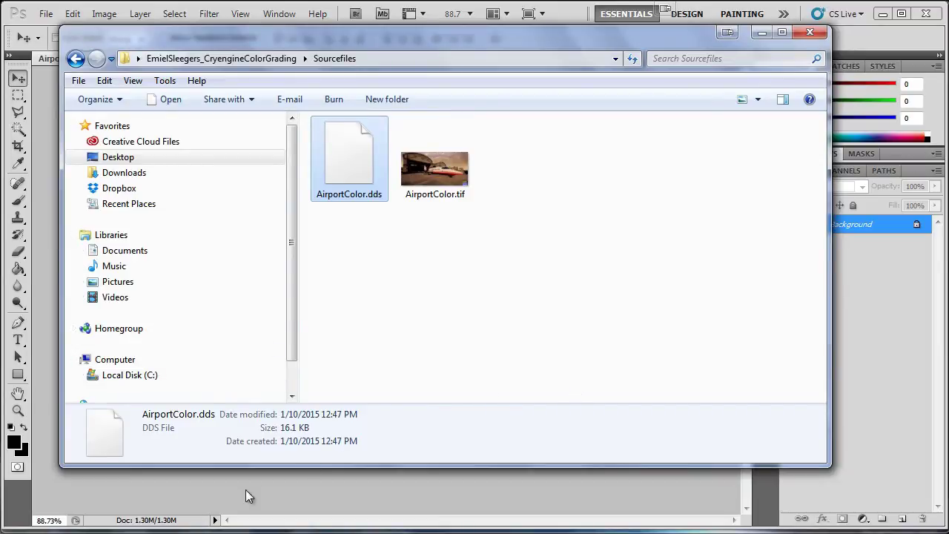
- Search the CRYENGINE folder in Windows Explorer for textures.pak and open the archive in WinRAR, dismissing the licence reminder
click(117, 510)
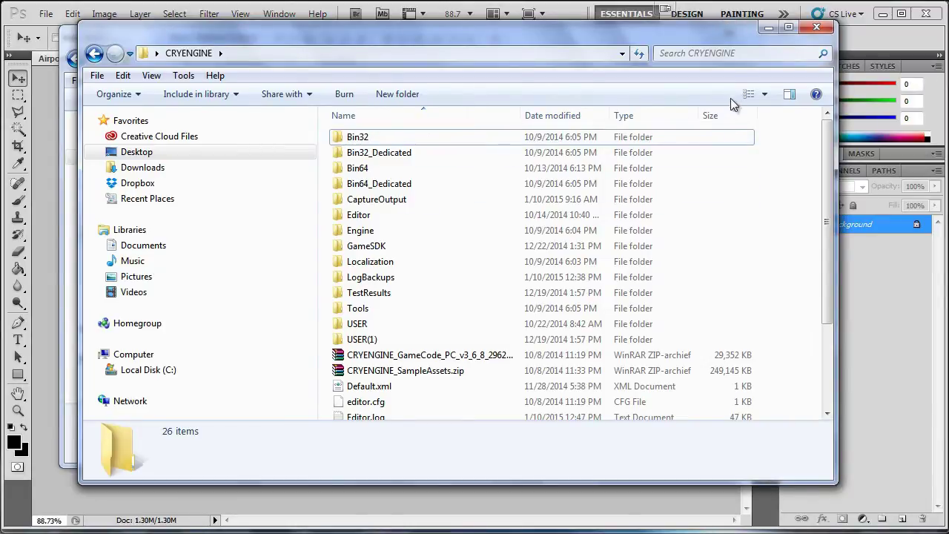
click(738, 51)
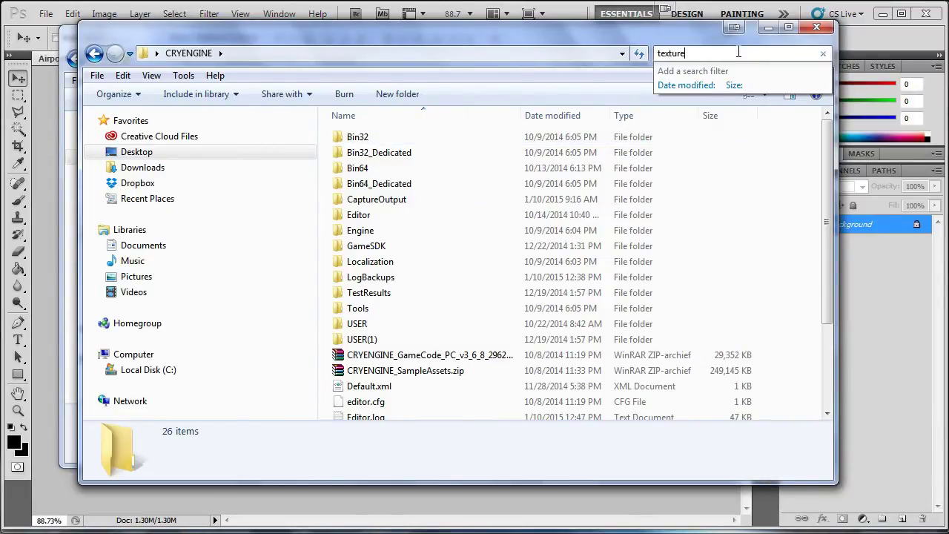
text(textures.pak)
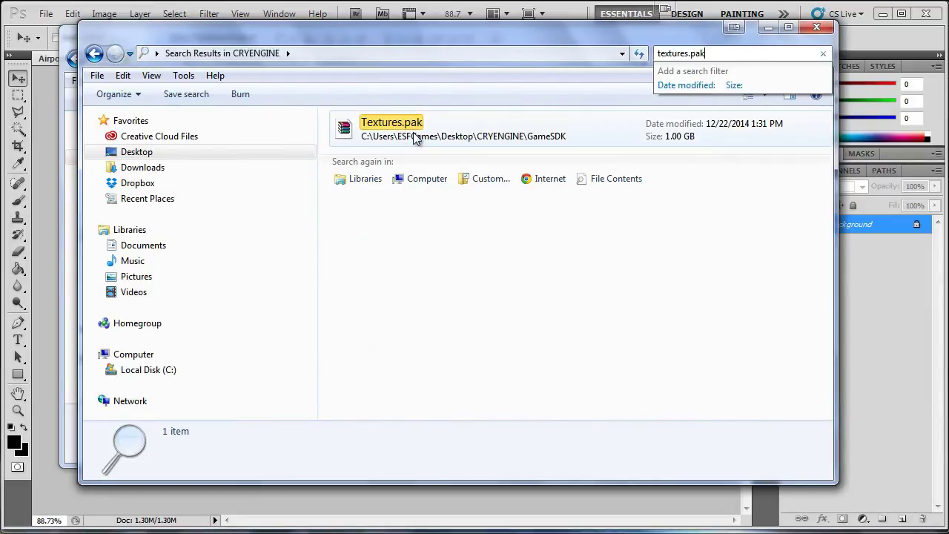
click(356, 142)
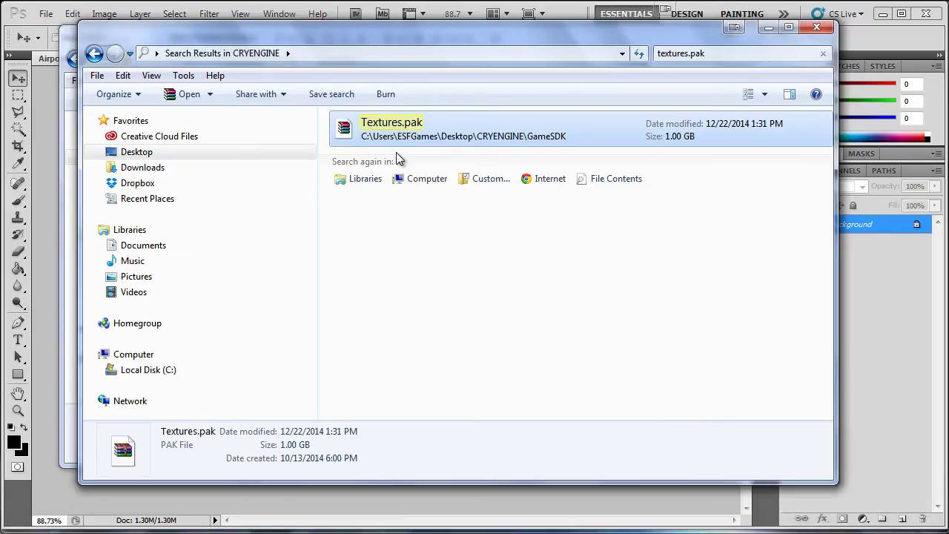
double_click(393, 130)
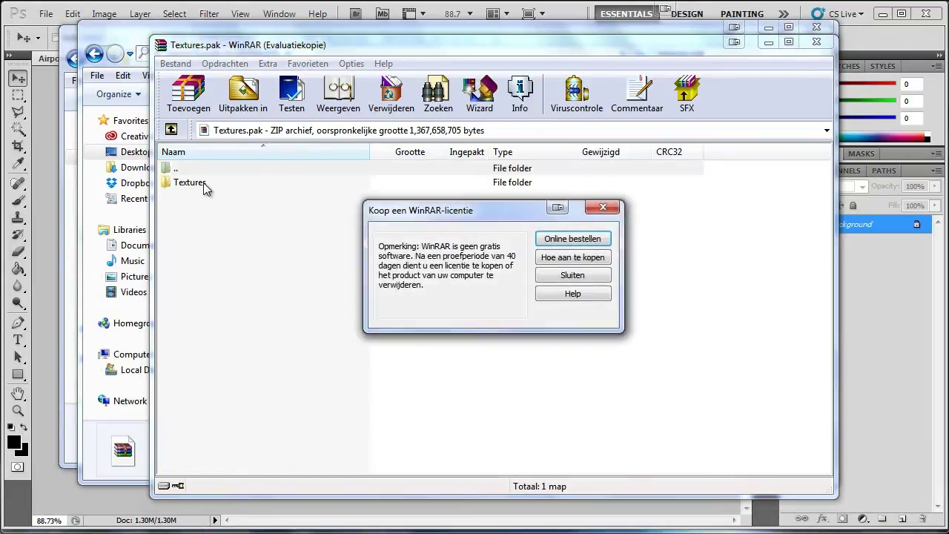
key(Escape)
- Add AirportColor.dds from the Sourcefiles folder to the Textures\colorcharts folder inside Textures.pak, keeping the default archive parameters
double_click(258, 183)
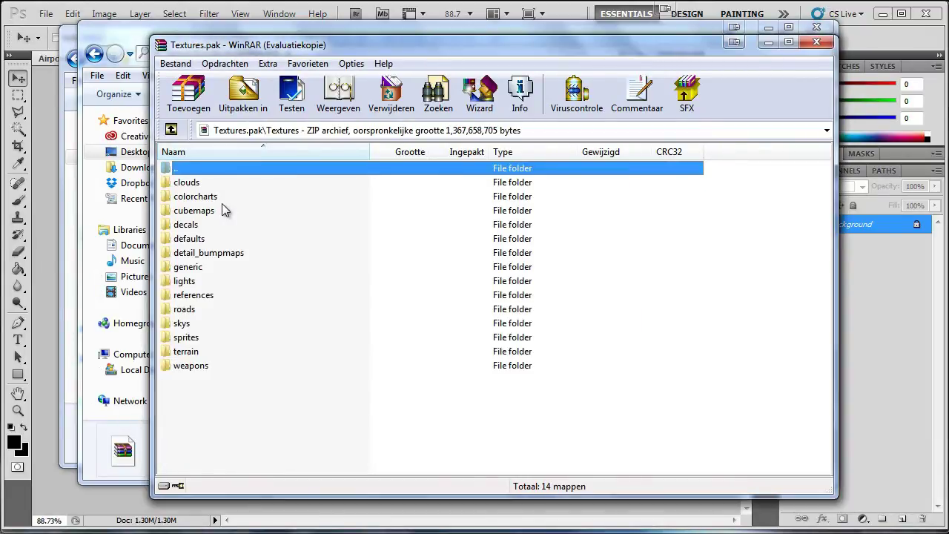
double_click(201, 199)
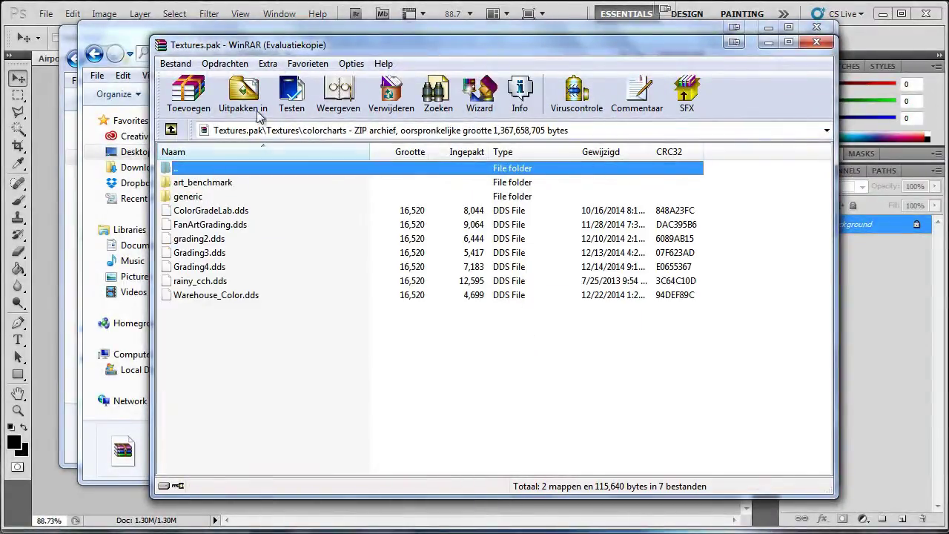
drag(271, 42, 329, 37)
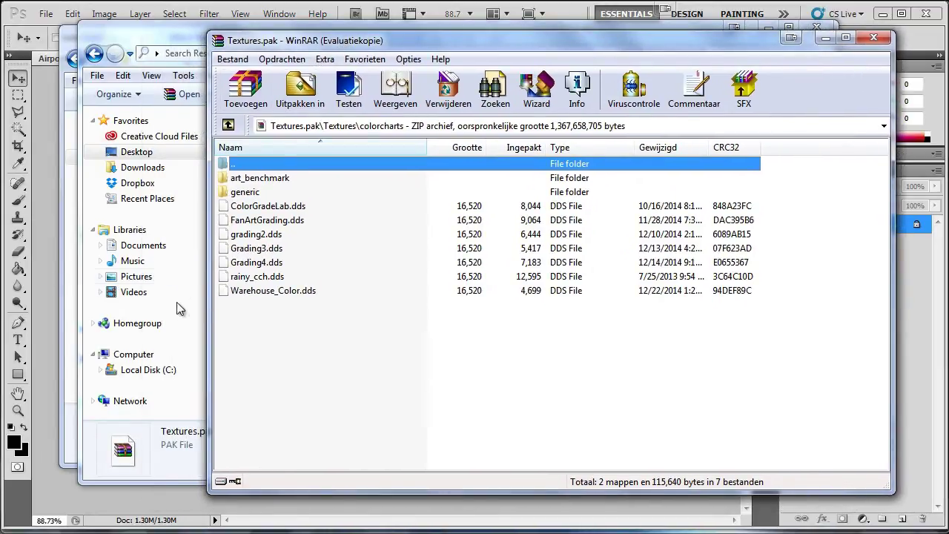
click(68, 369)
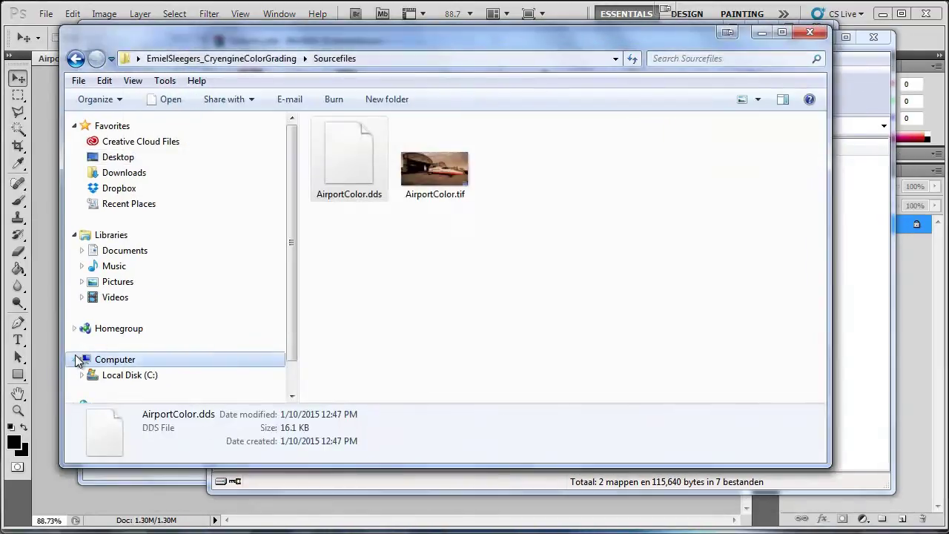
drag(338, 186, 859, 325)
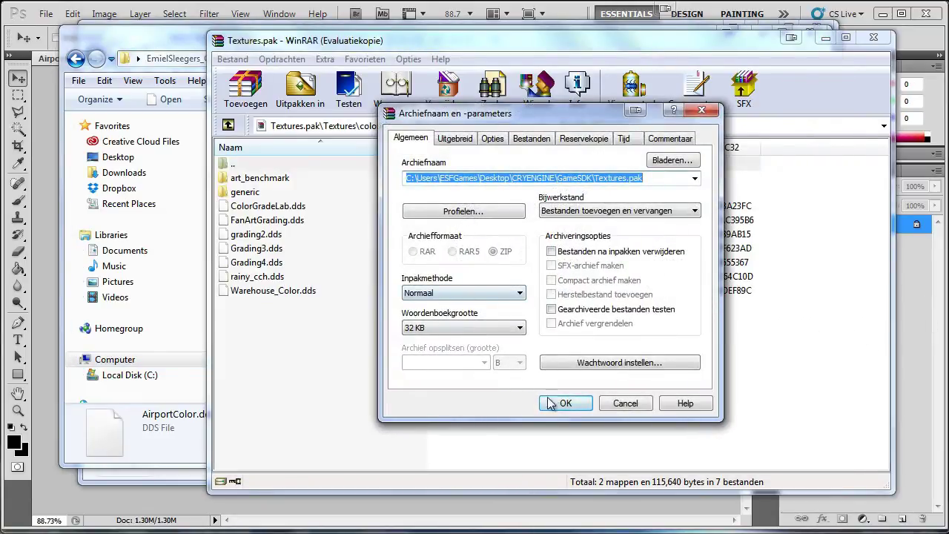
click(557, 403)
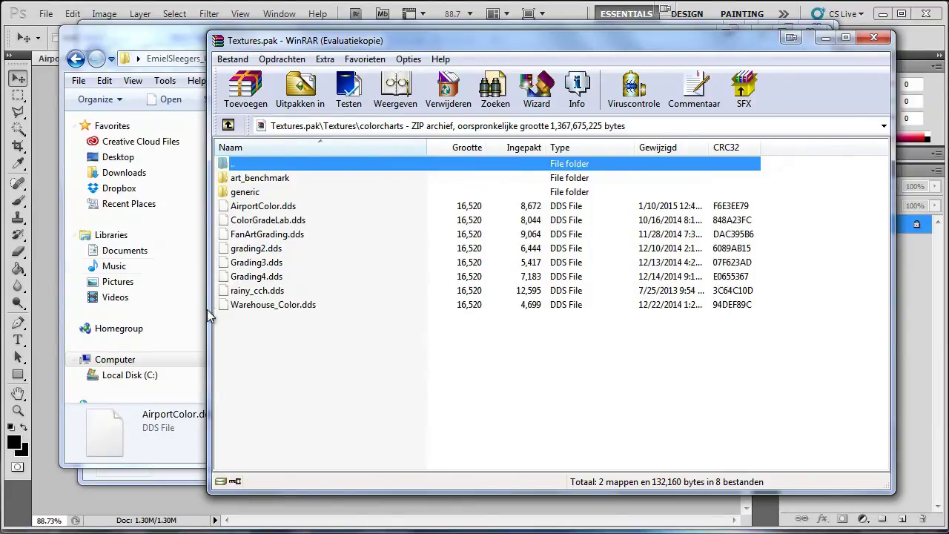
- Check AirportColor.dds in the colorcharts folder of Textures.pak against the source file in the Sourcefiles folder
click(260, 210)
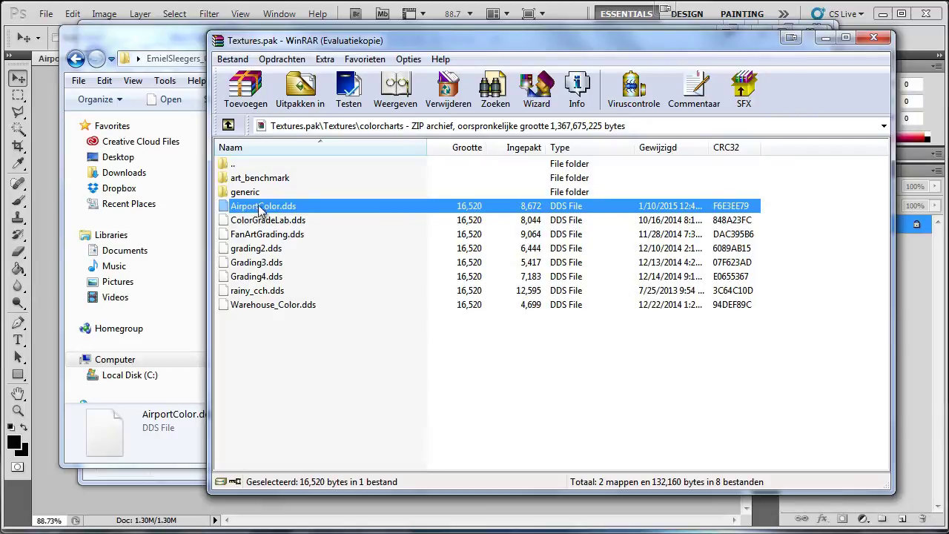
click(159, 40)
click(339, 177)
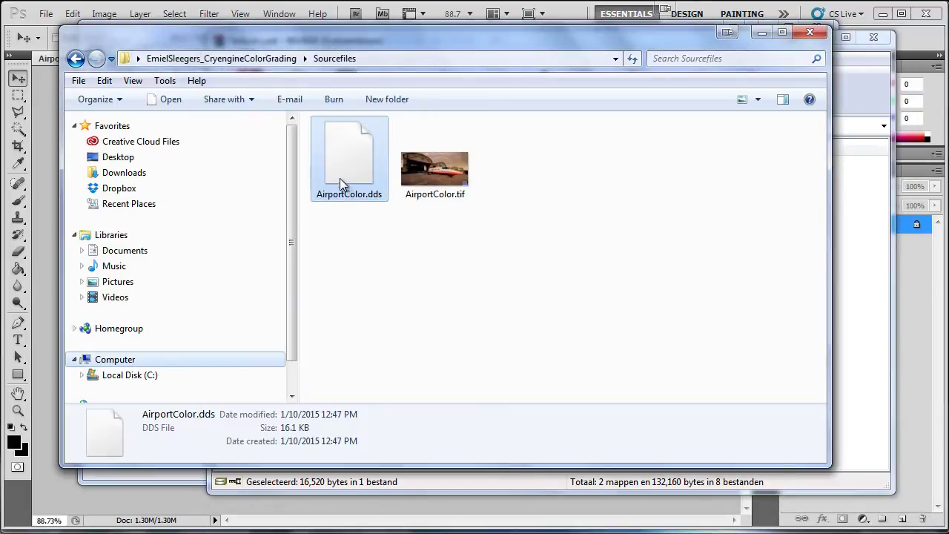
- Switch to CRYENGINE Sandbox and open the Airfield level from the recent levels
click(415, 177)
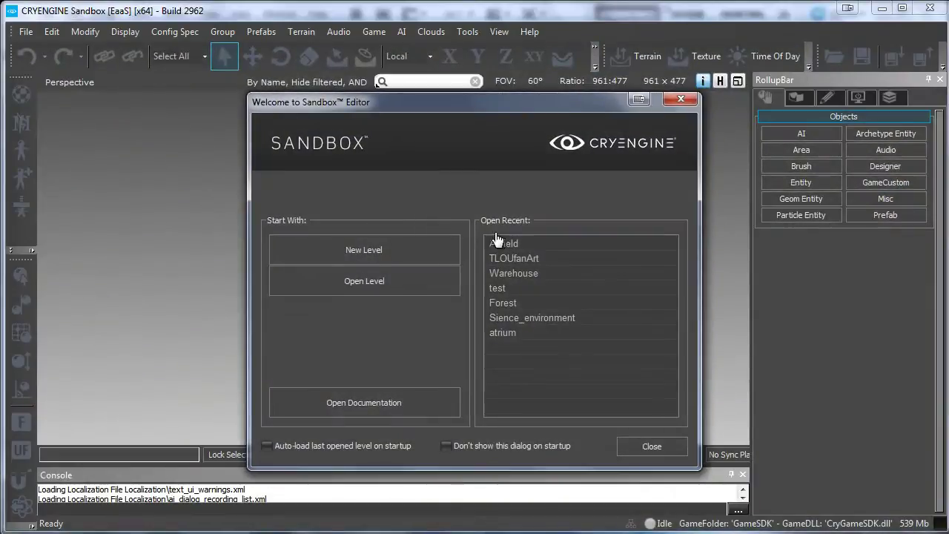
click(504, 244)
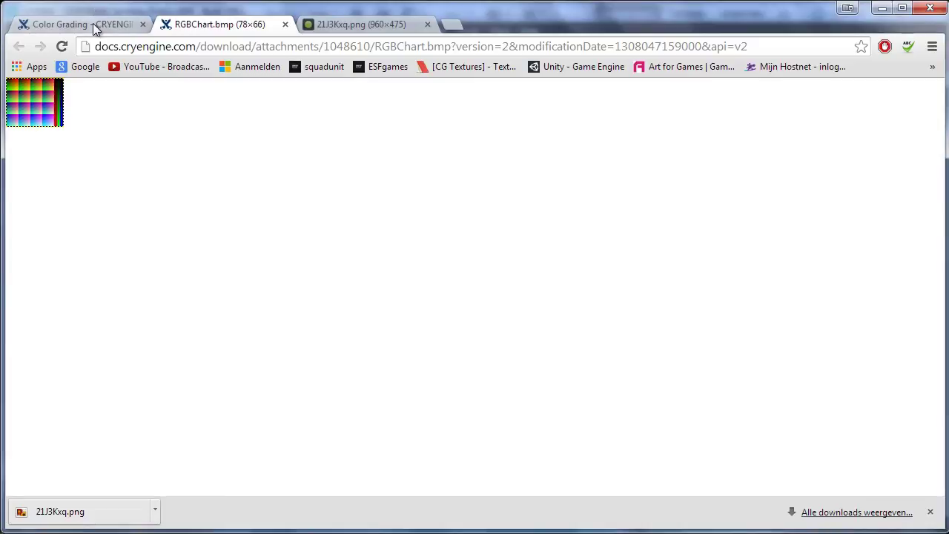
- Close the RGBChart.bmp page in the browser and copy the example r_ColorGradingChartImage command from the CRYENGINE Color Grading documentation
click(95, 28)
click(285, 25)
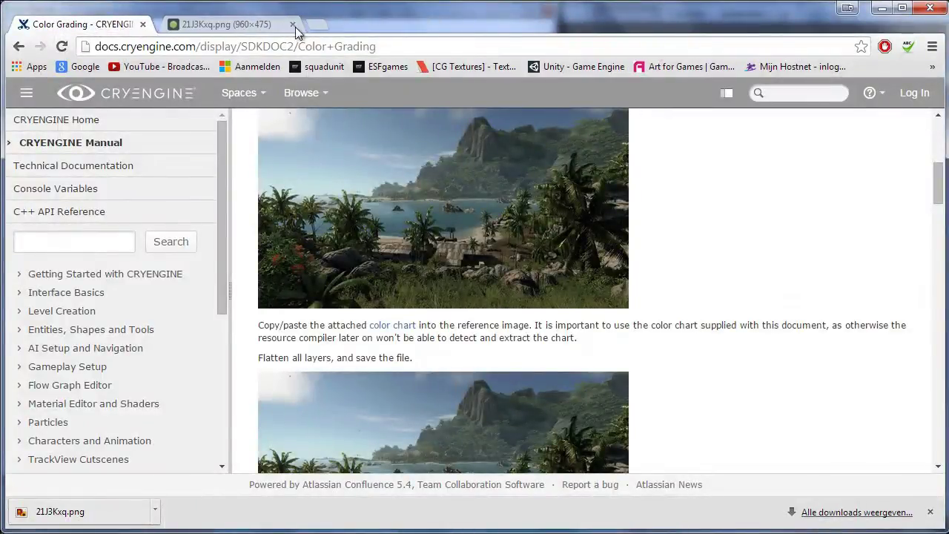
scroll(589, 252, down, 10)
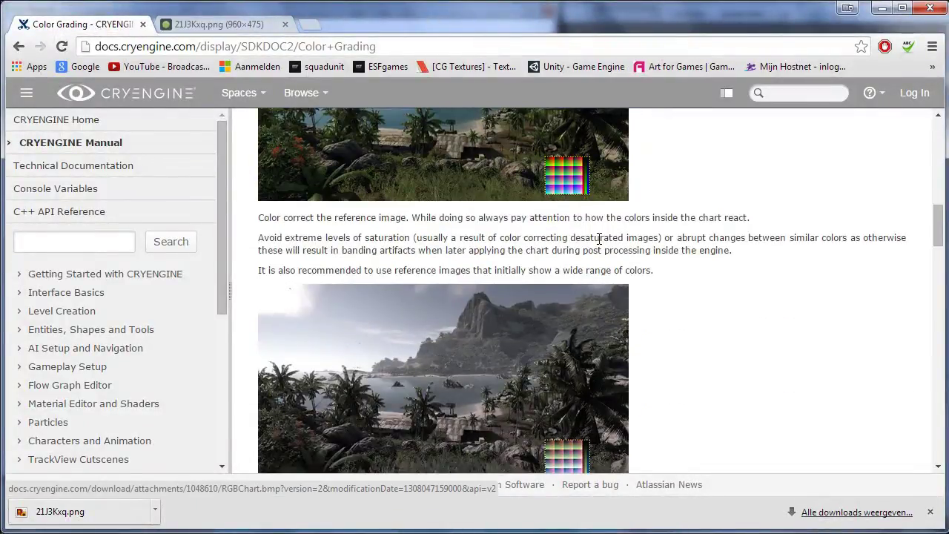
scroll(593, 260, down, 6)
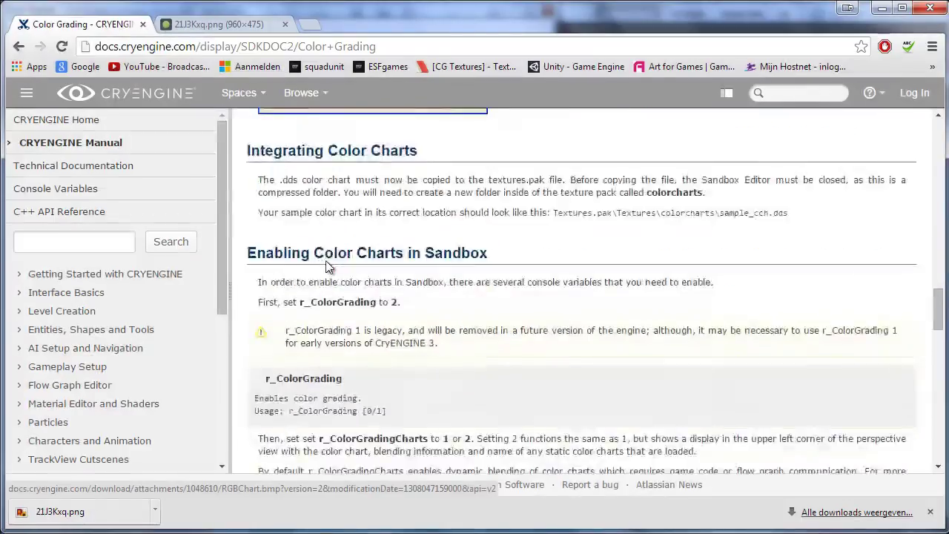
scroll(537, 241, down, 1)
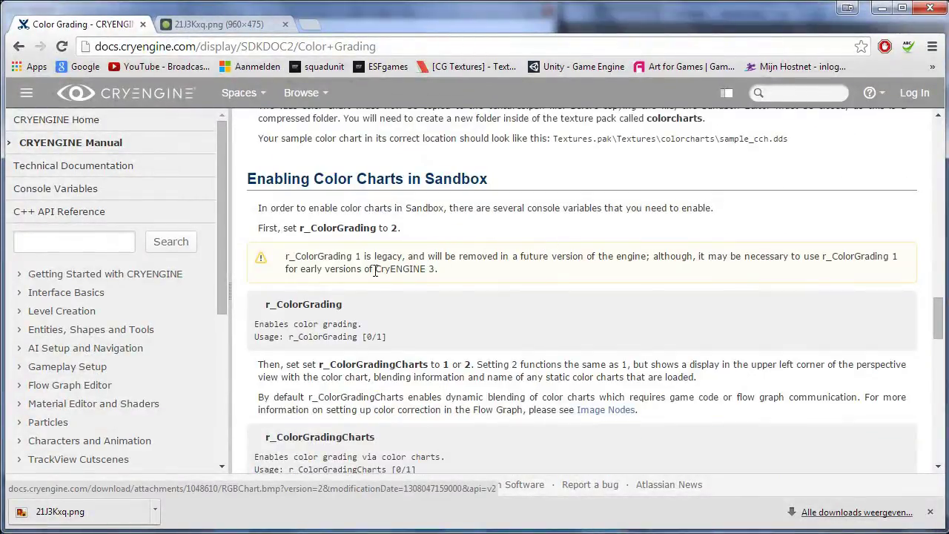
scroll(374, 270, down, 3)
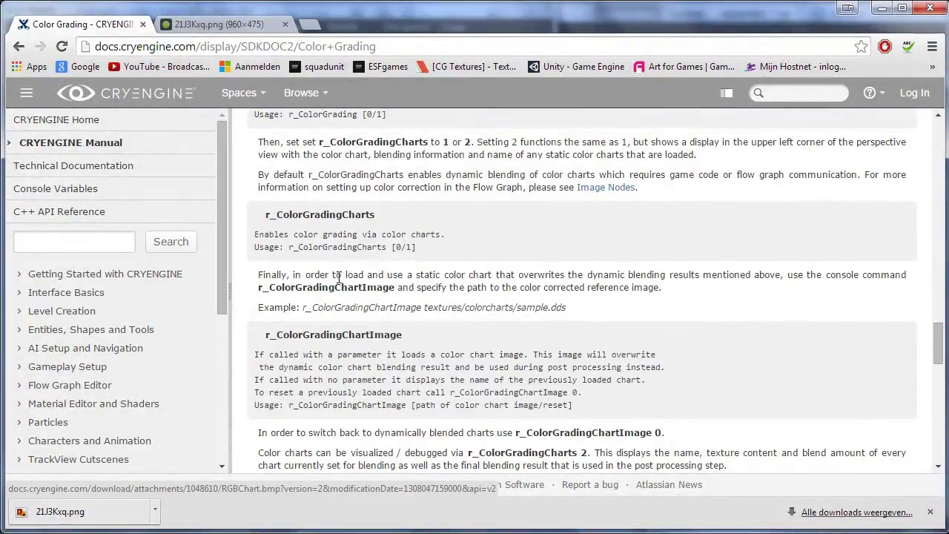
scroll(319, 260, down, 1)
drag(258, 232, 610, 231)
key(ctrl+c)
click(504, 392)
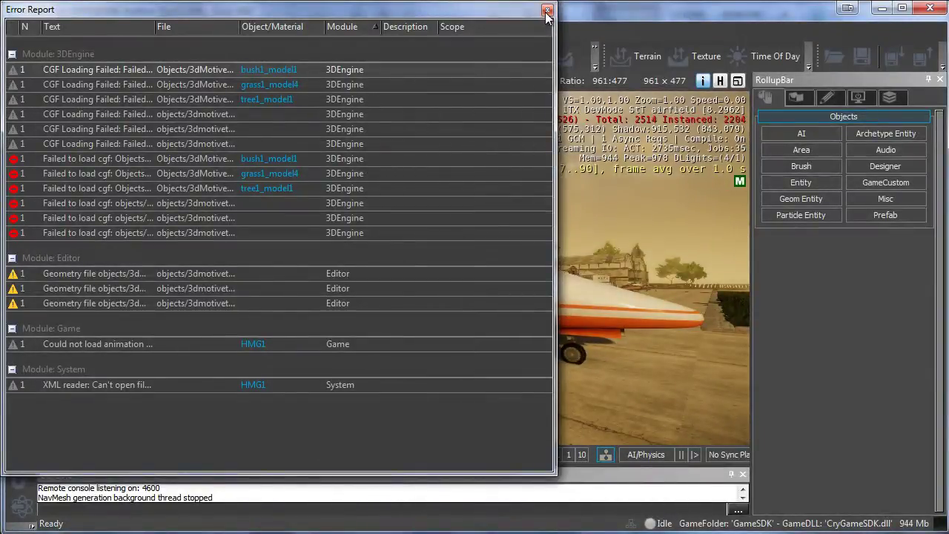
- Close Sandbox's Error Report and copy the documentation's example command r_ColorGradingChartImage textures/colorcharts/sample.dds into the Sandbox console
key(Escape)
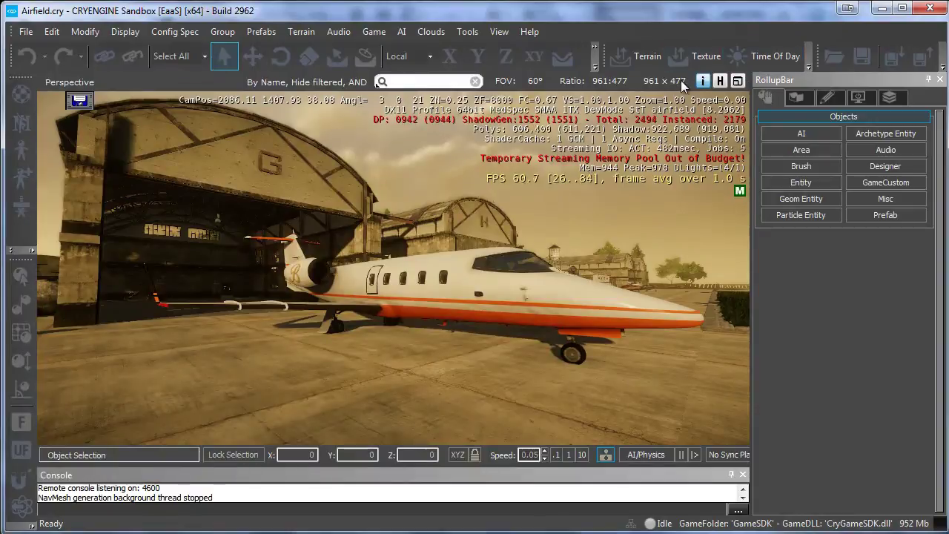
click(585, 170)
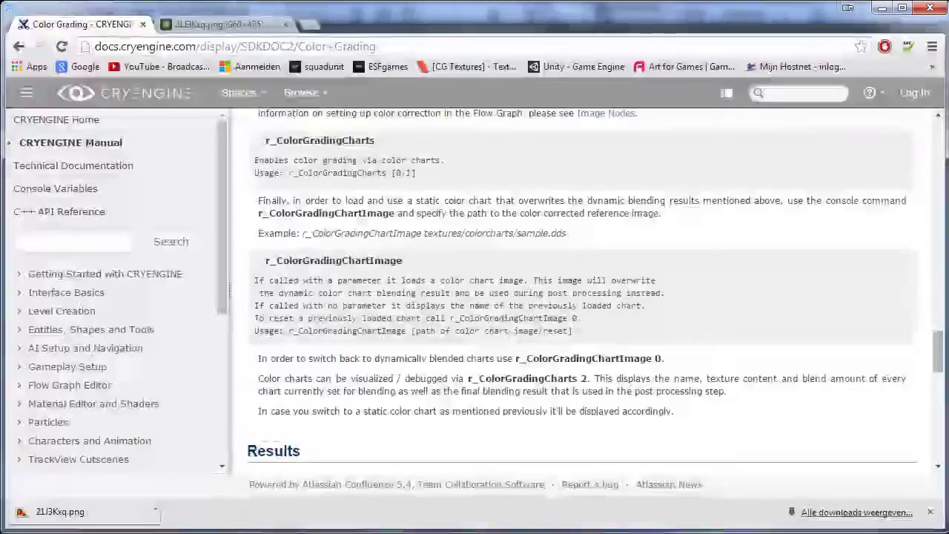
drag(574, 232, 319, 228)
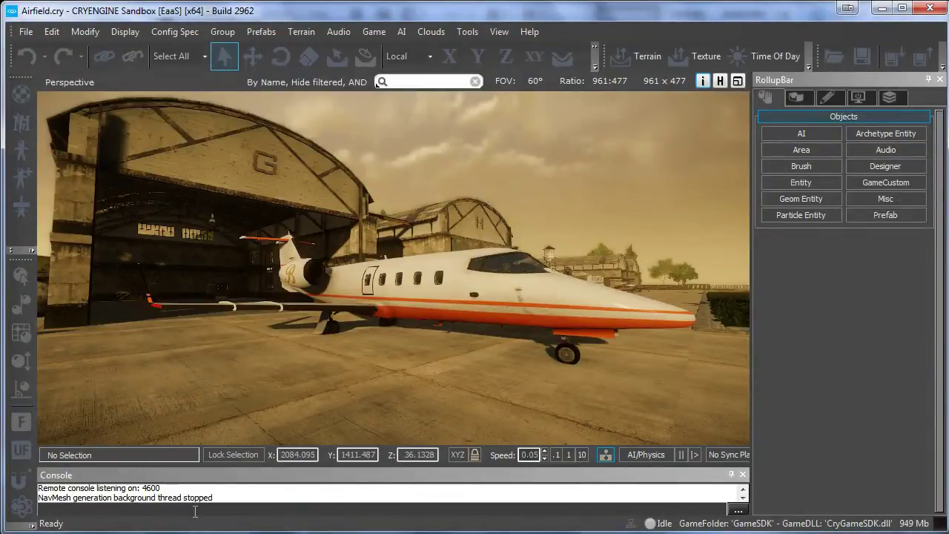
click(195, 510)
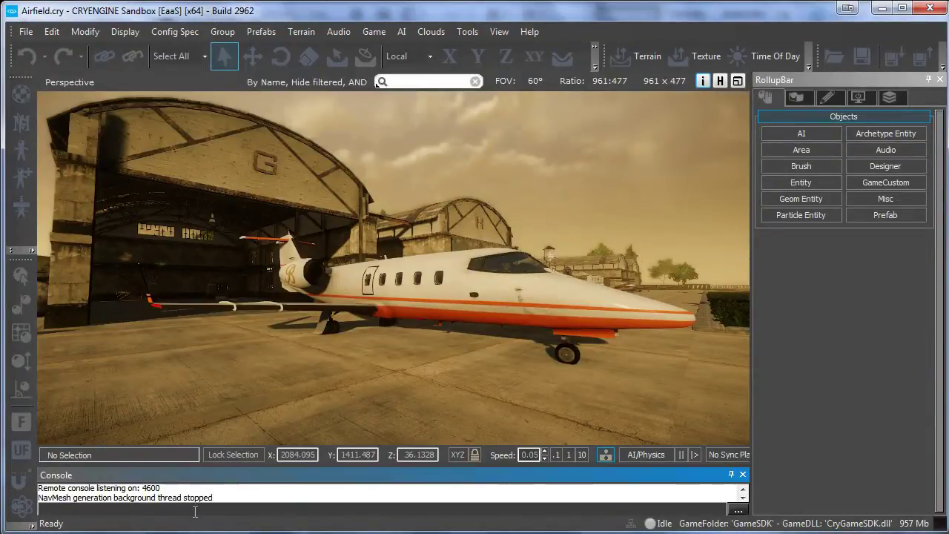
click(499, 32)
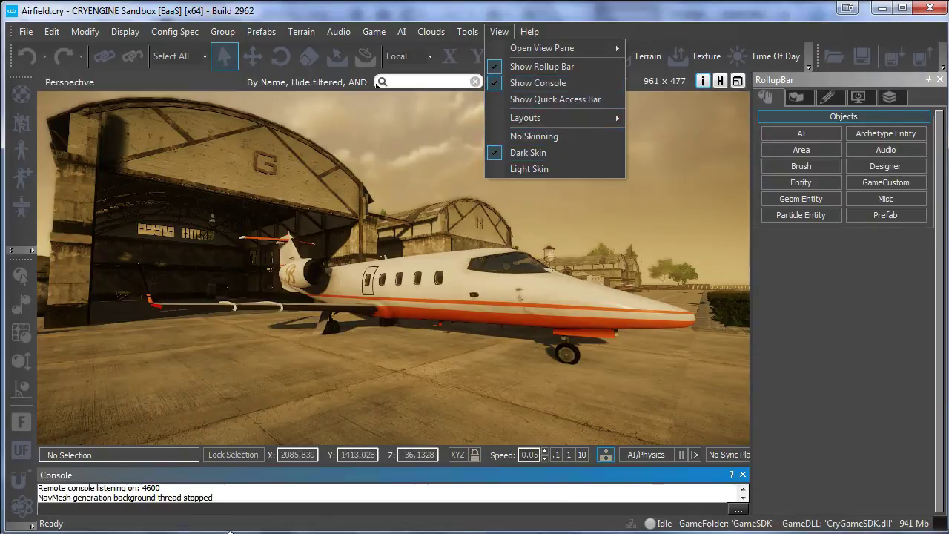
click(268, 510)
key(ctrl+v)
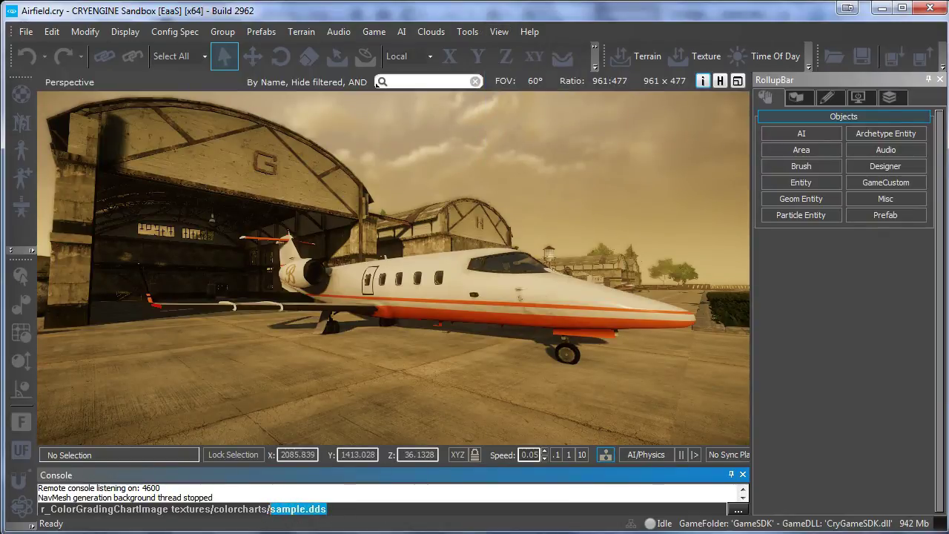
- Switch to the Sourcefiles folder in Windows Explorer and select the full file name of AirportColor.dds, including its extension
mouse_move(182, 532)
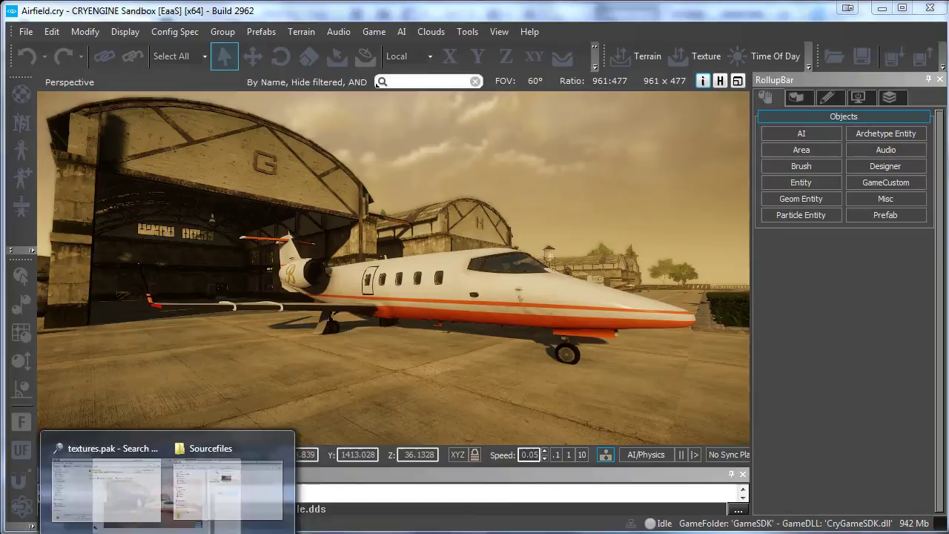
click(260, 486)
click(352, 176)
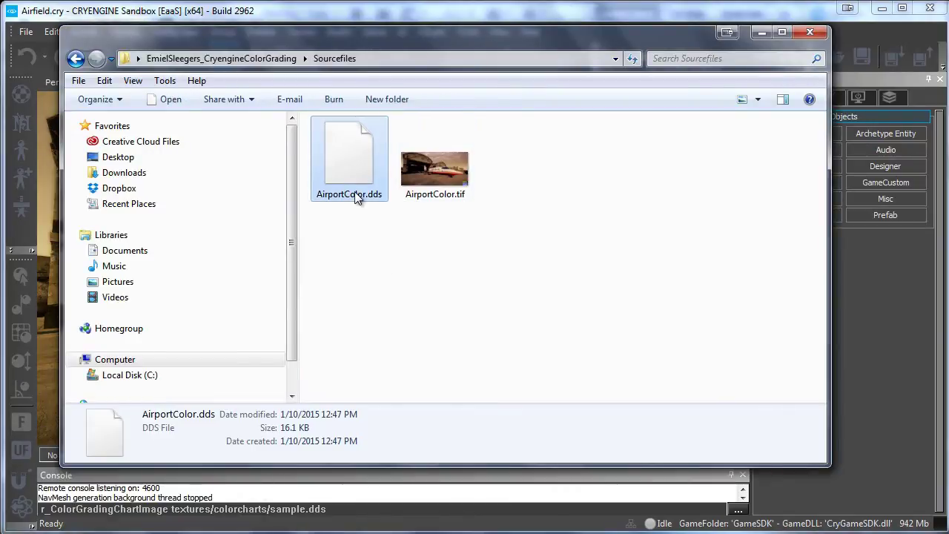
click(354, 191)
click(345, 194)
key(shift+End)
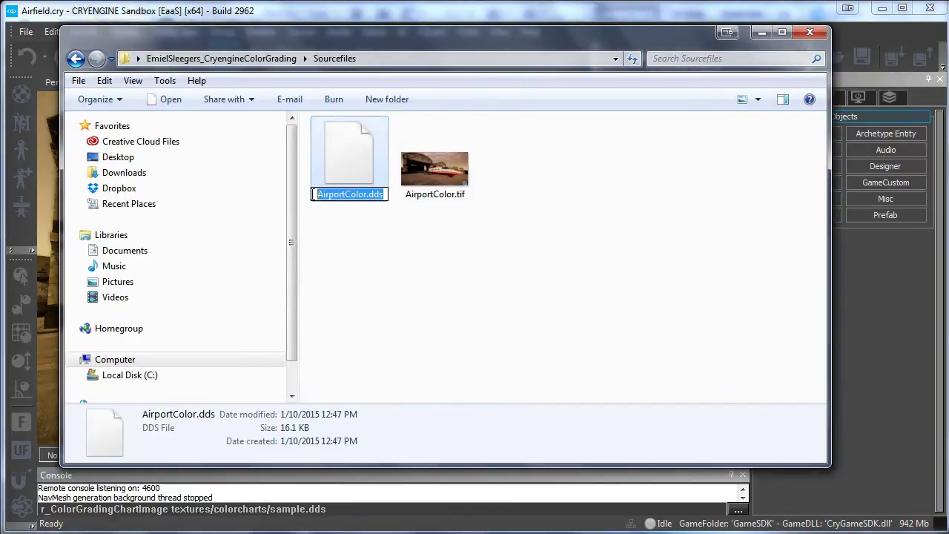
- Replace sample.dds with AirportColor.dds in the Sandbox console command and run it to load the color chart
drag(326, 509, 313, 510)
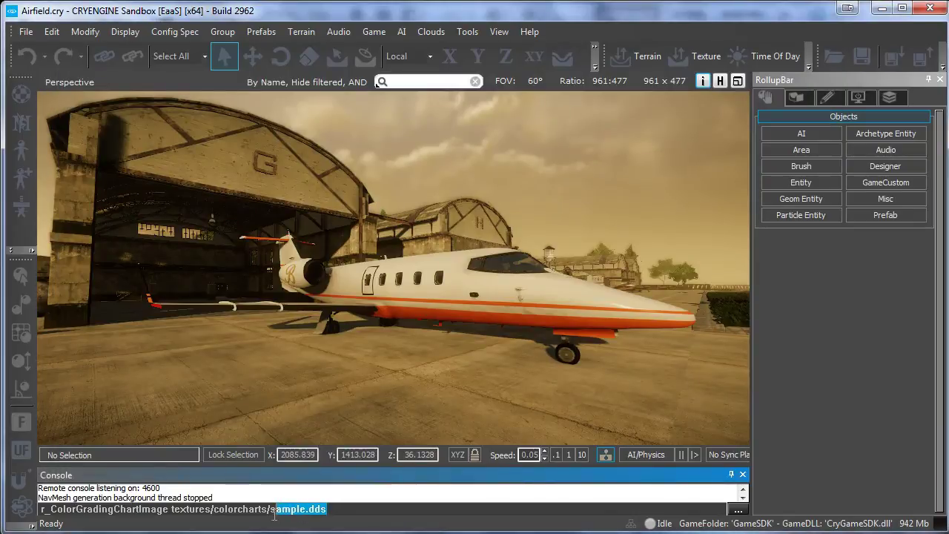
text(AirportColor.dds)
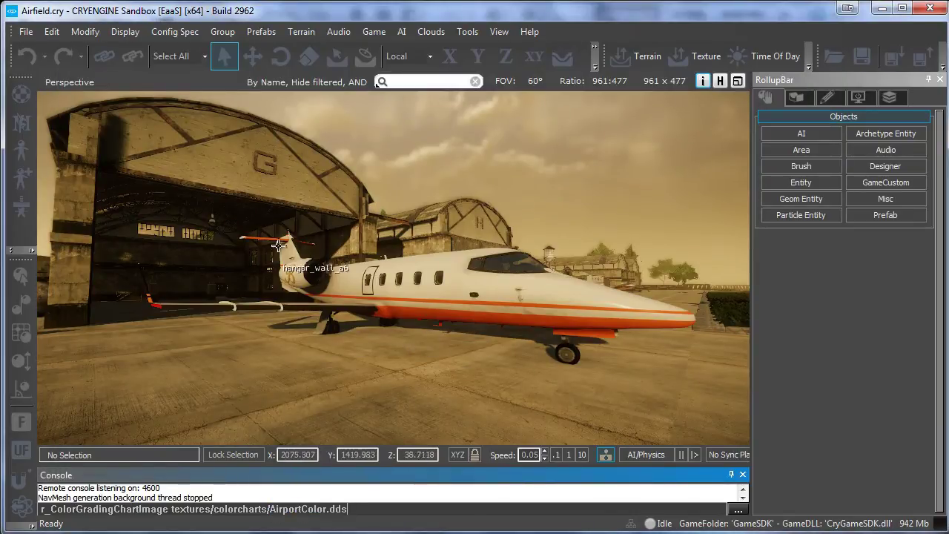
key(Return)
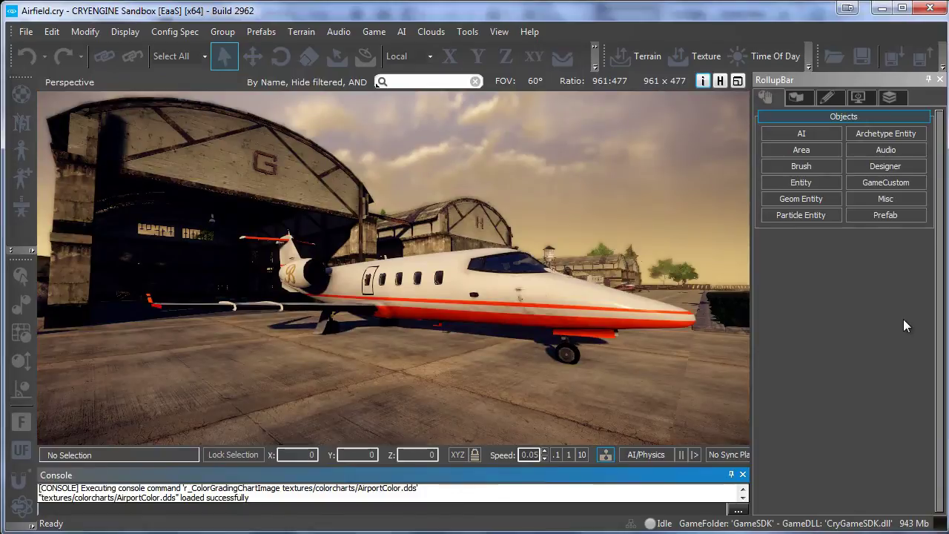
- Enter game mode and walk around the jet to examine the color grading in the Airfield level, and return to the editor
mouse_move(591, 244)
right_down()
mouse_move(577, 246)
mouse_move(607, 245)
mouse_move(578, 247)
mouse_move(596, 229)
mouse_move(592, 245)
mouse_move(581, 245)
mouse_move(595, 247)
right_up()
key(ctrl+g)
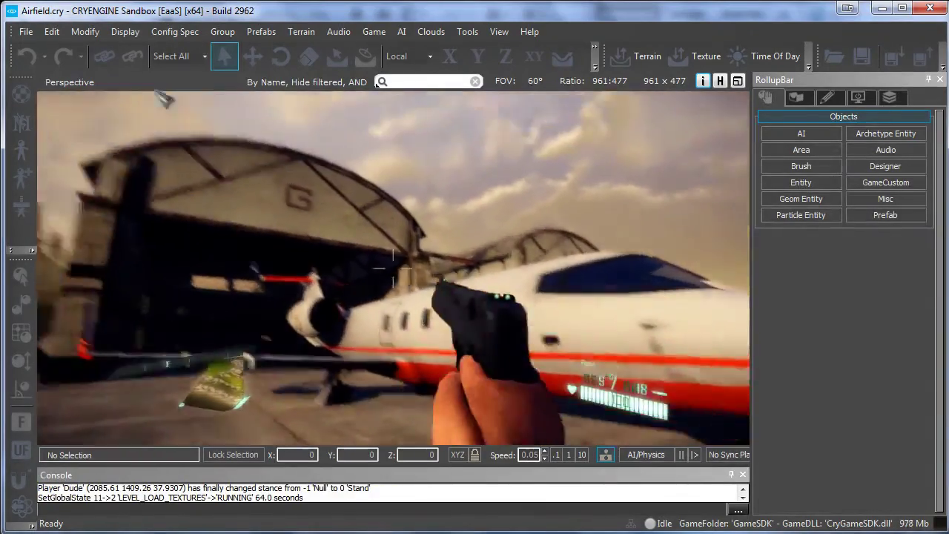
key(w)
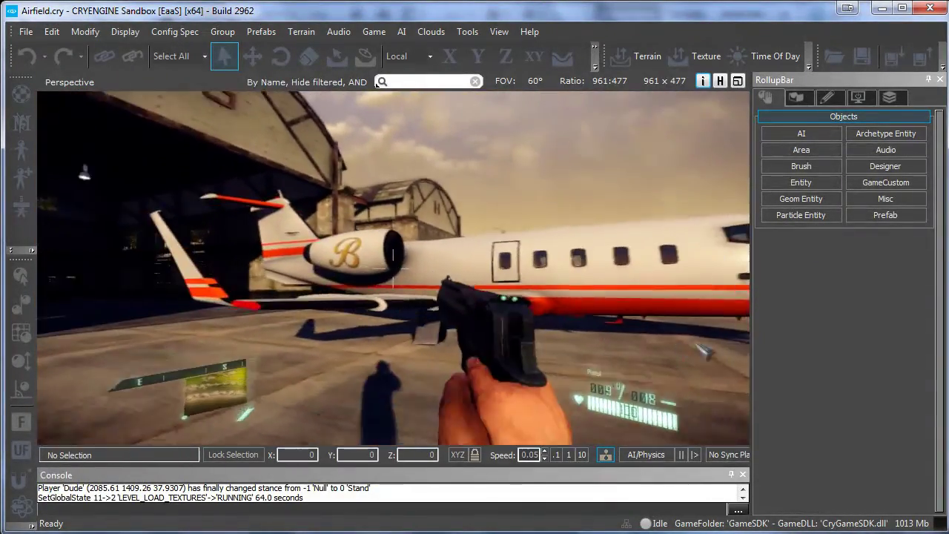
key(w)
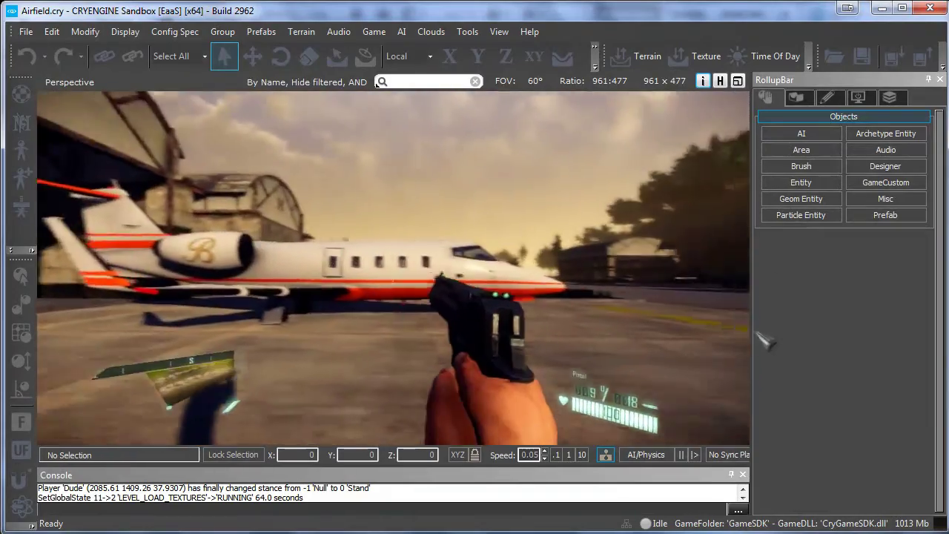
key(w)
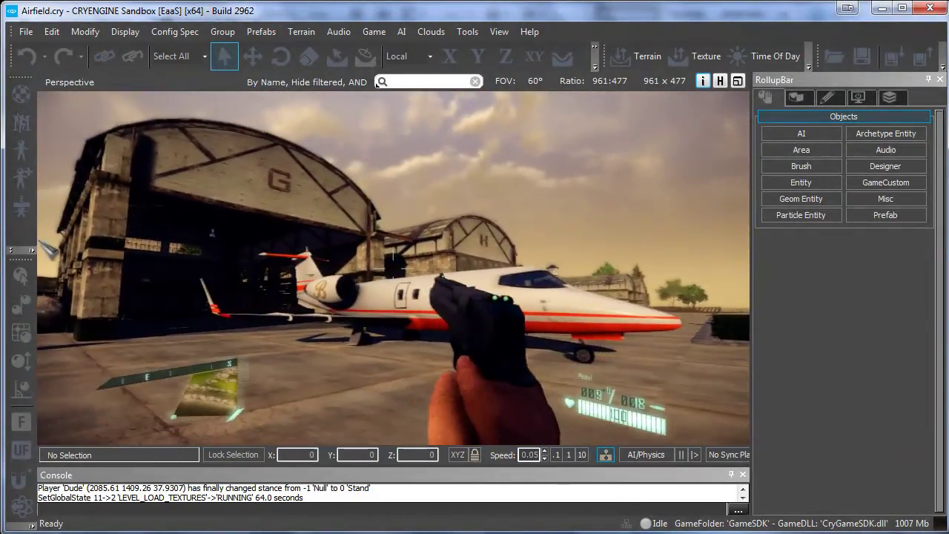
key(w)
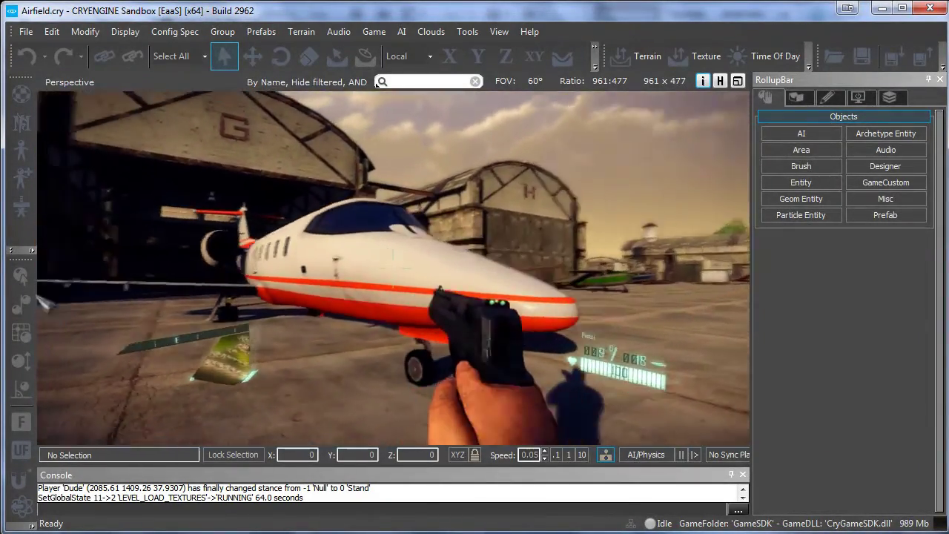
key(w)
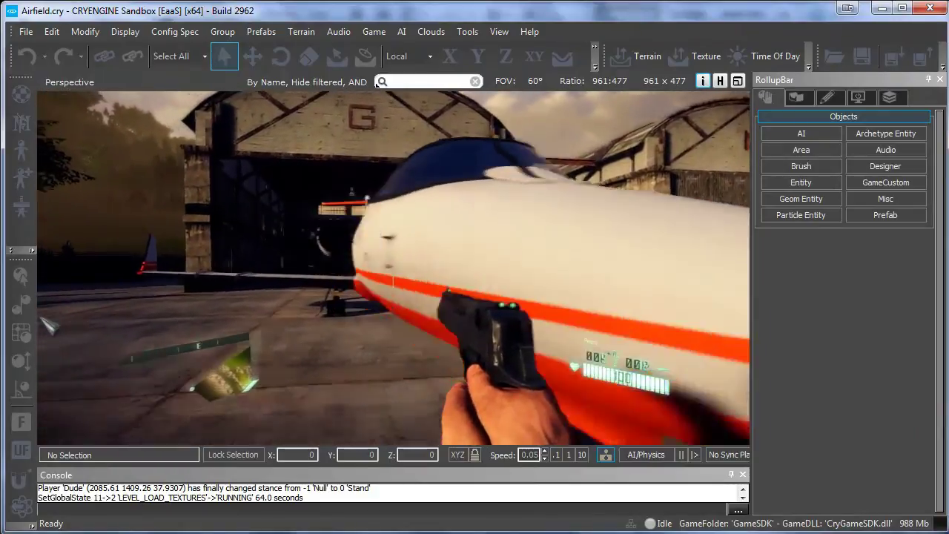
key(Escape)
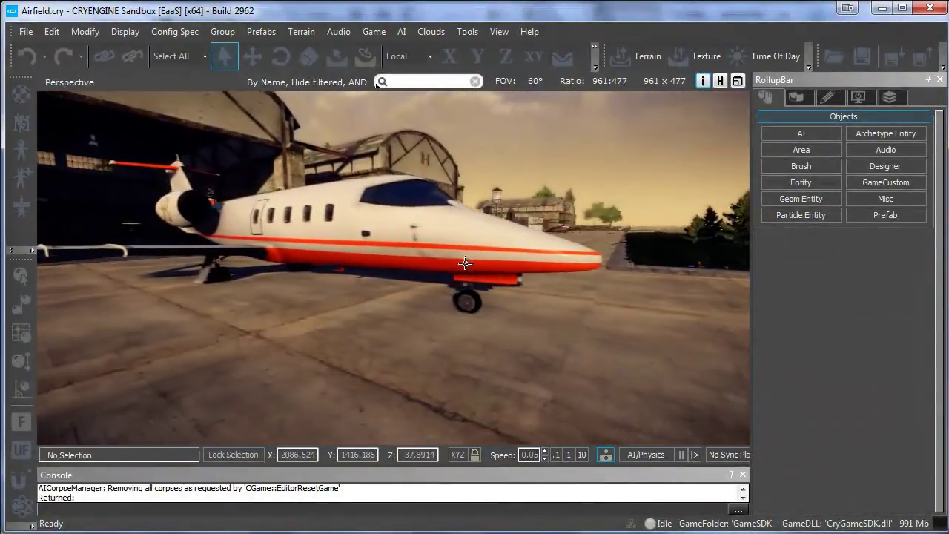